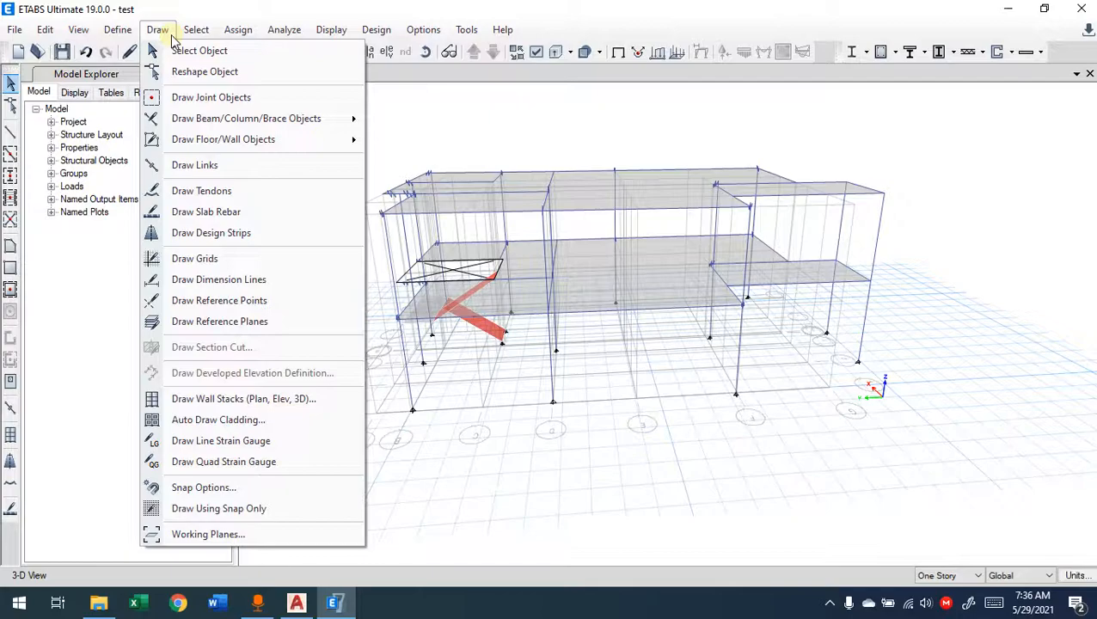
mouse_move(117, 29)
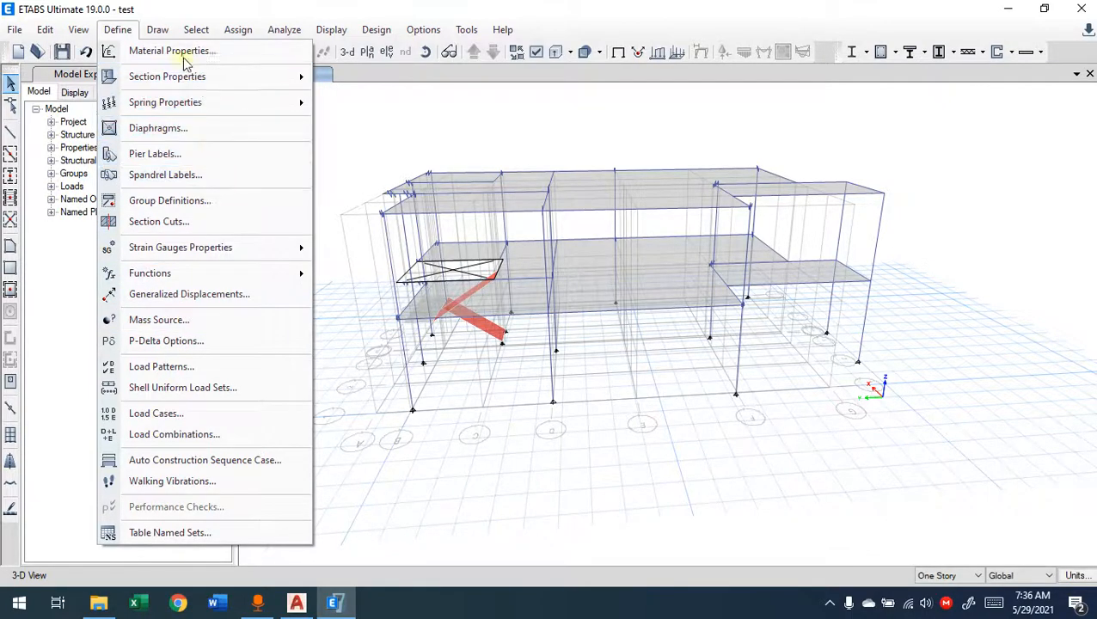
mouse_move(184, 31)
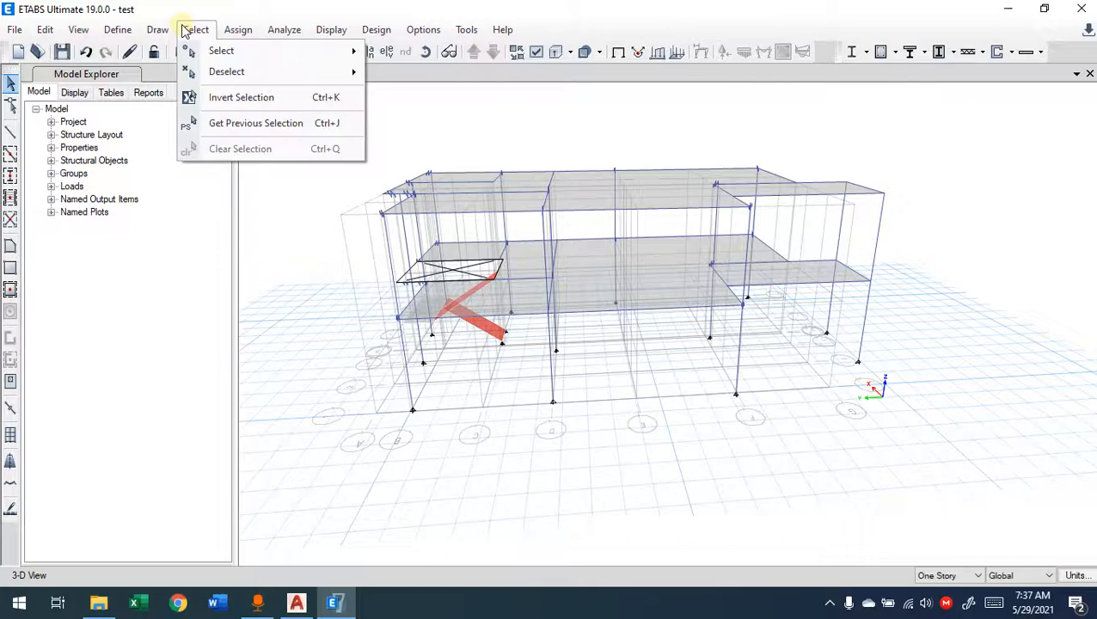
left_click(186, 29)
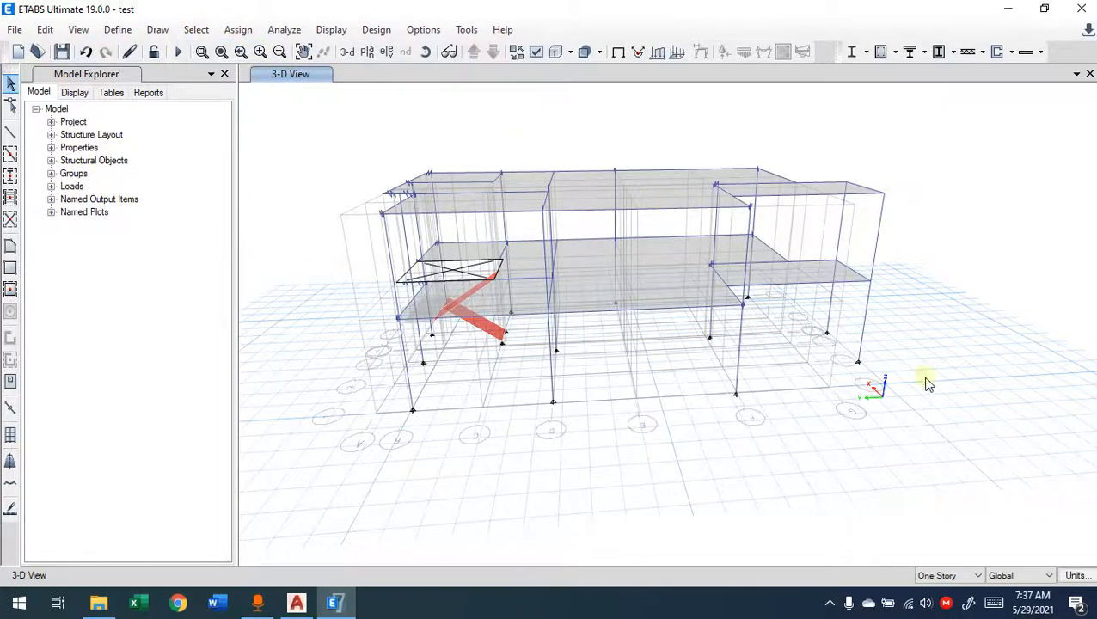
middle_click_drag(926, 362, 420, 293, "shift")
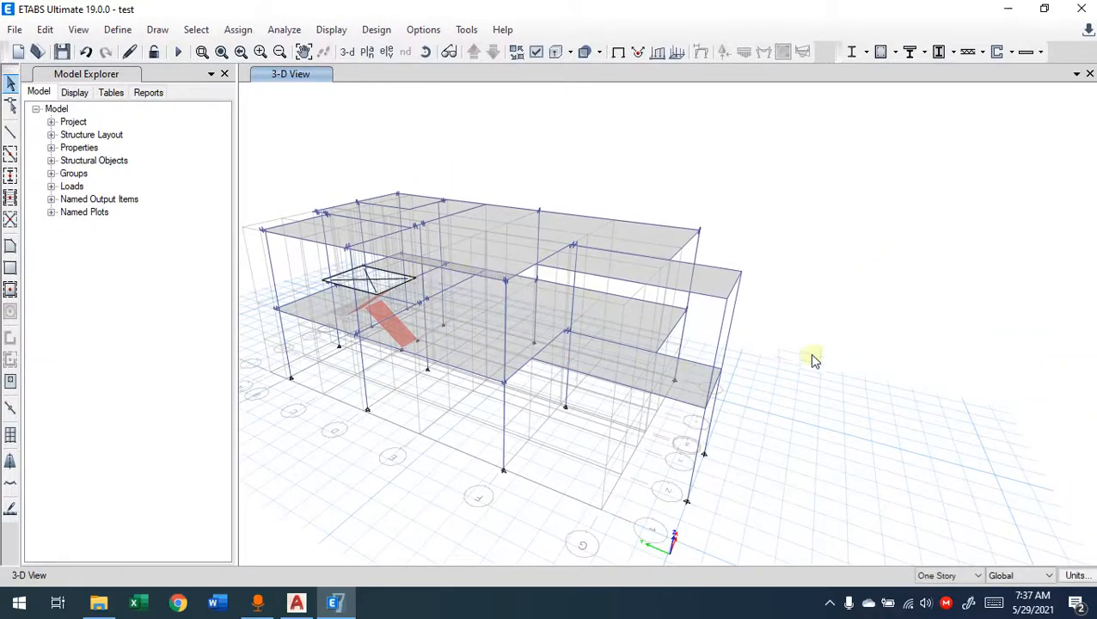
middle_click_drag(813, 360, 921, 342, "shift")
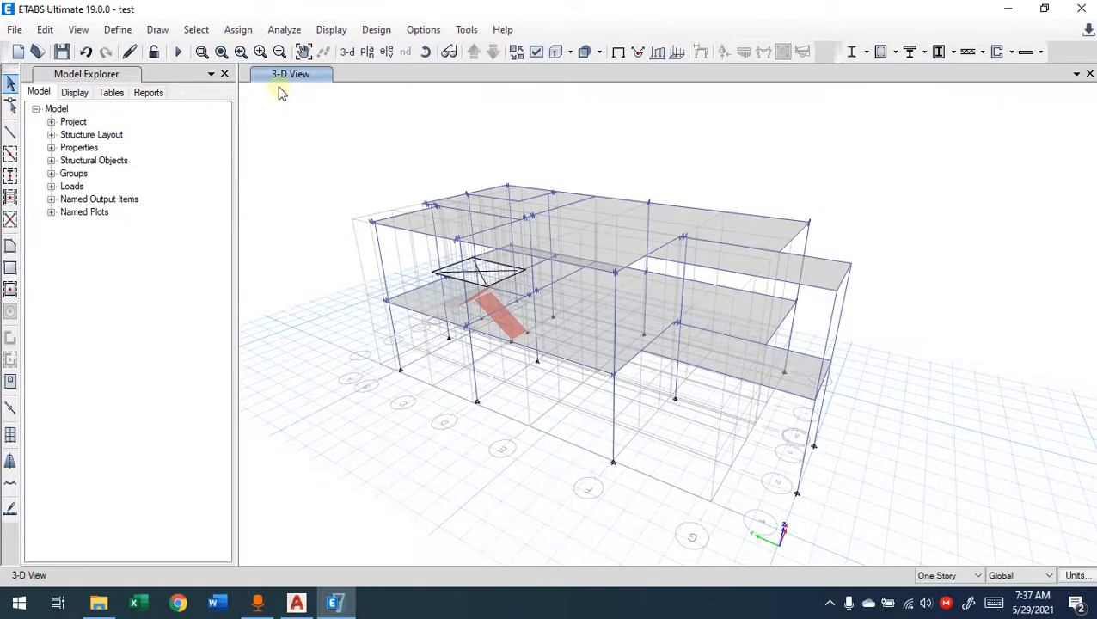
left_click(244, 31)
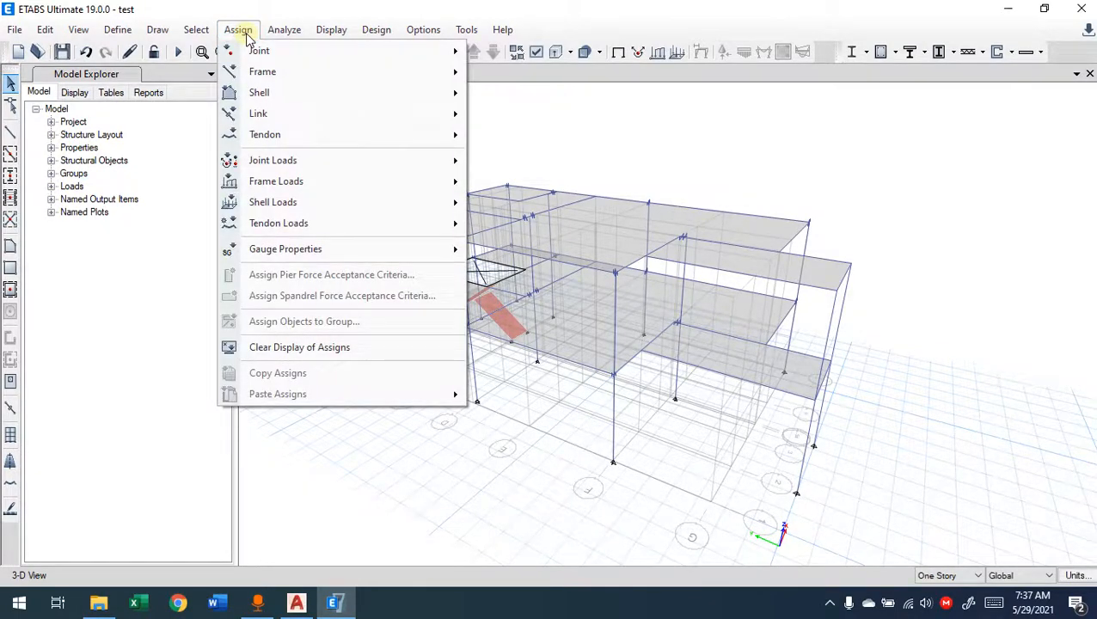
left_click(19, 34)
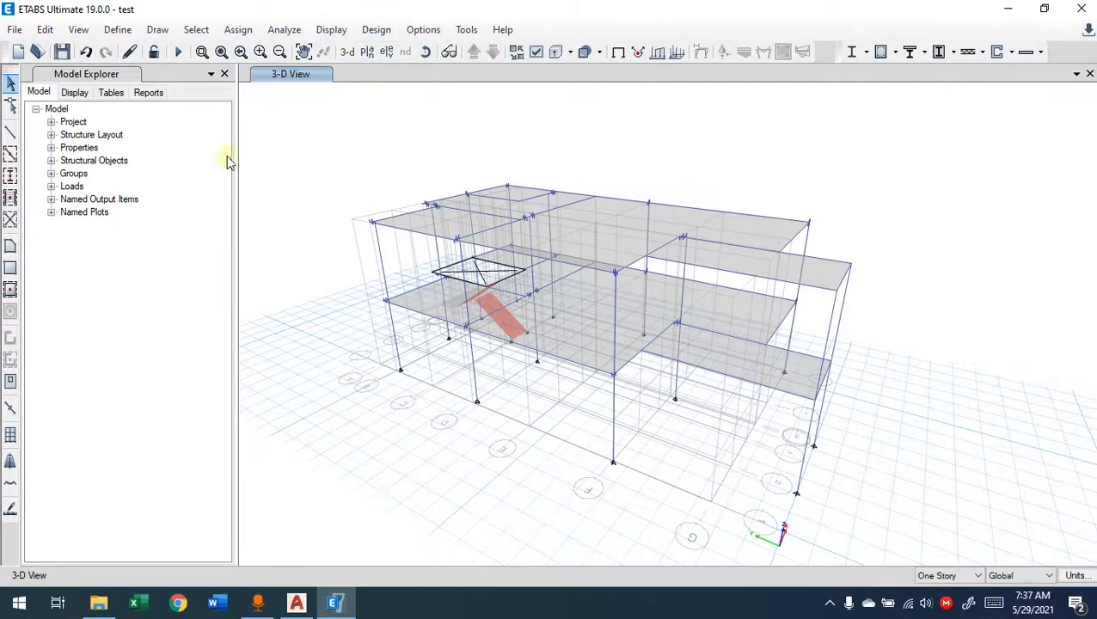
left_click(159, 30)
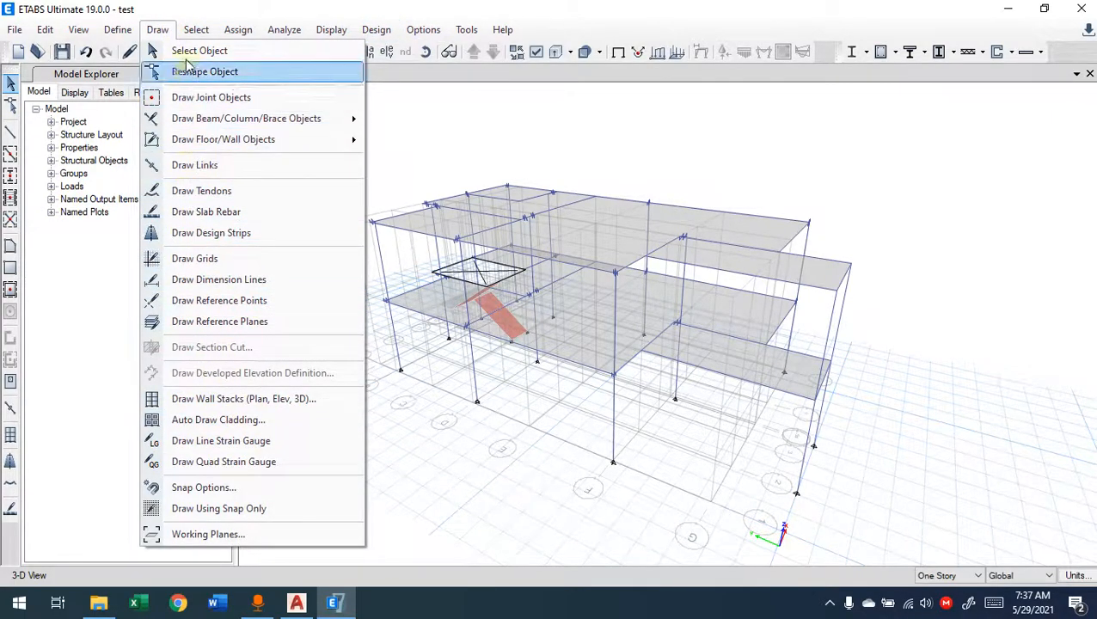
mouse_move(192, 31)
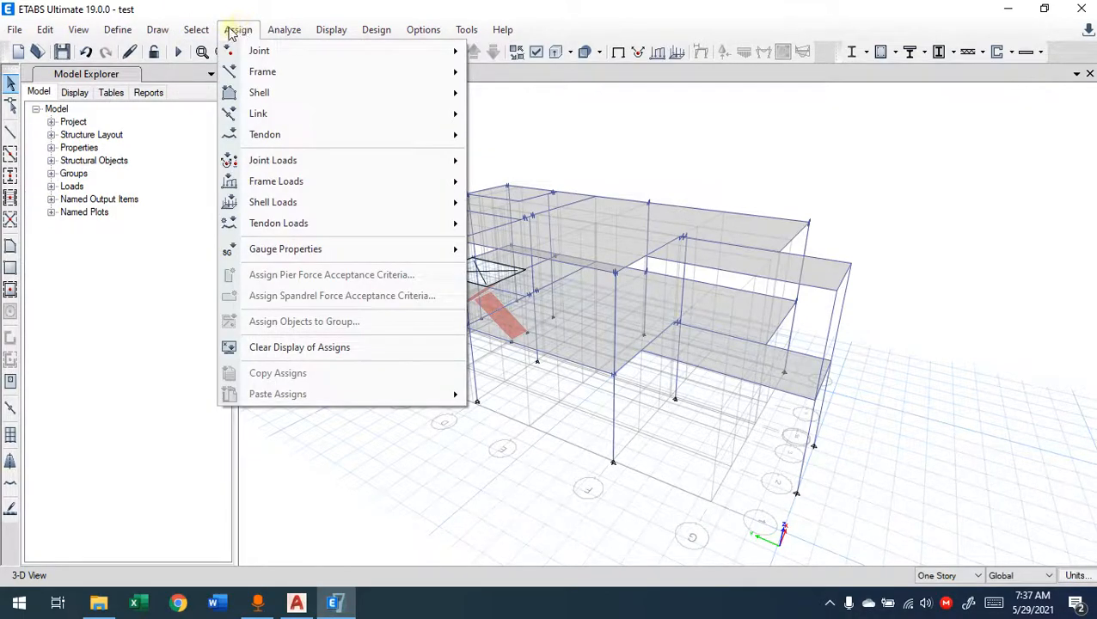
mouse_move(226, 32)
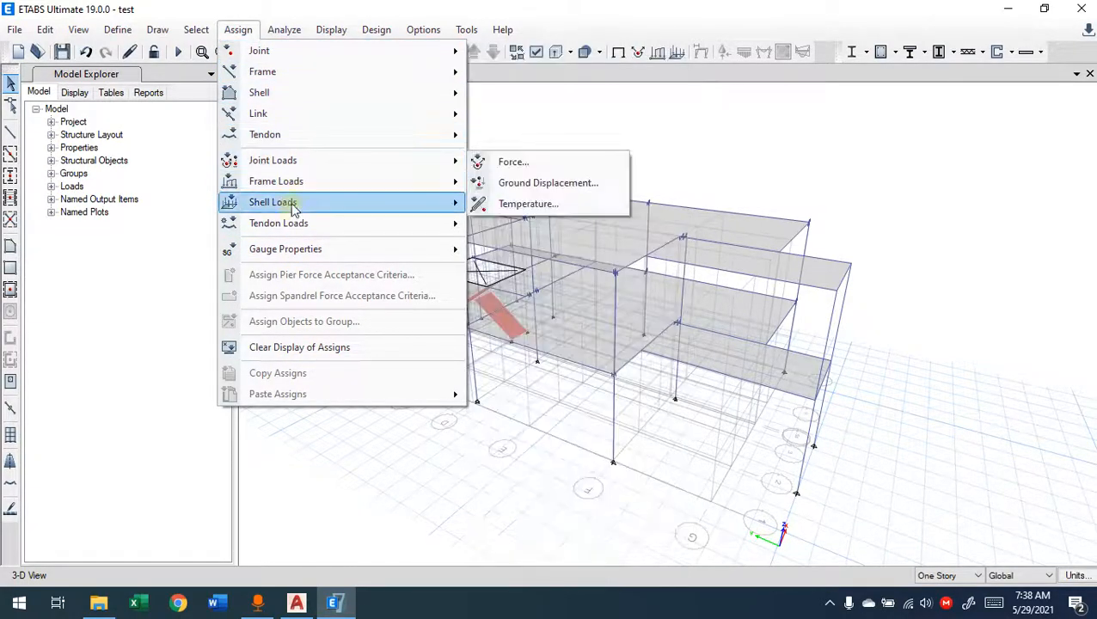
mouse_move(298, 225)
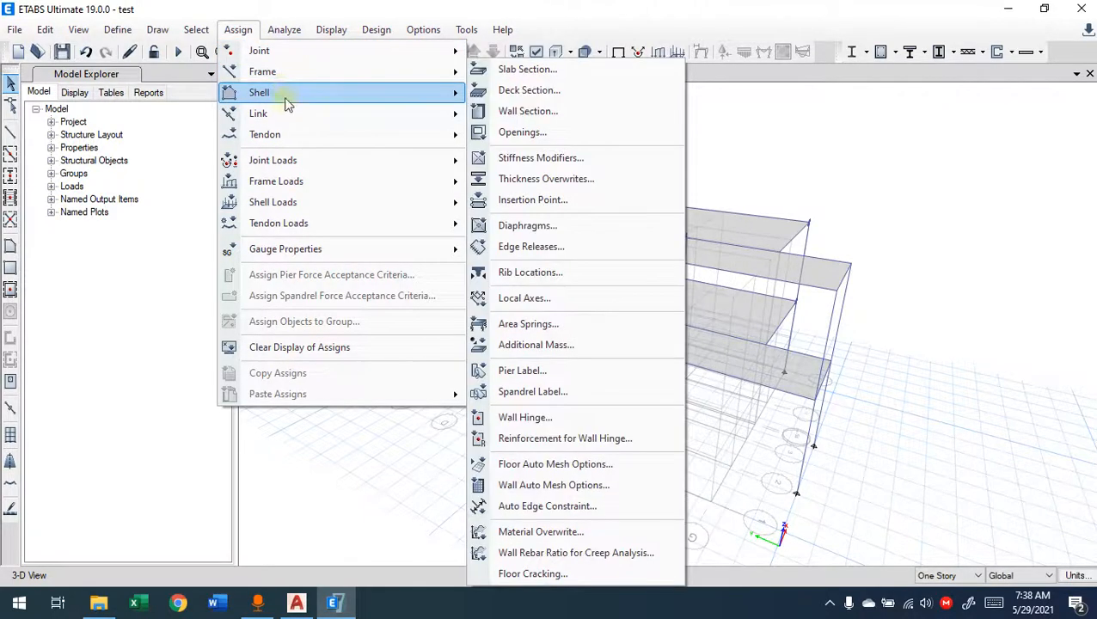
mouse_move(288, 142)
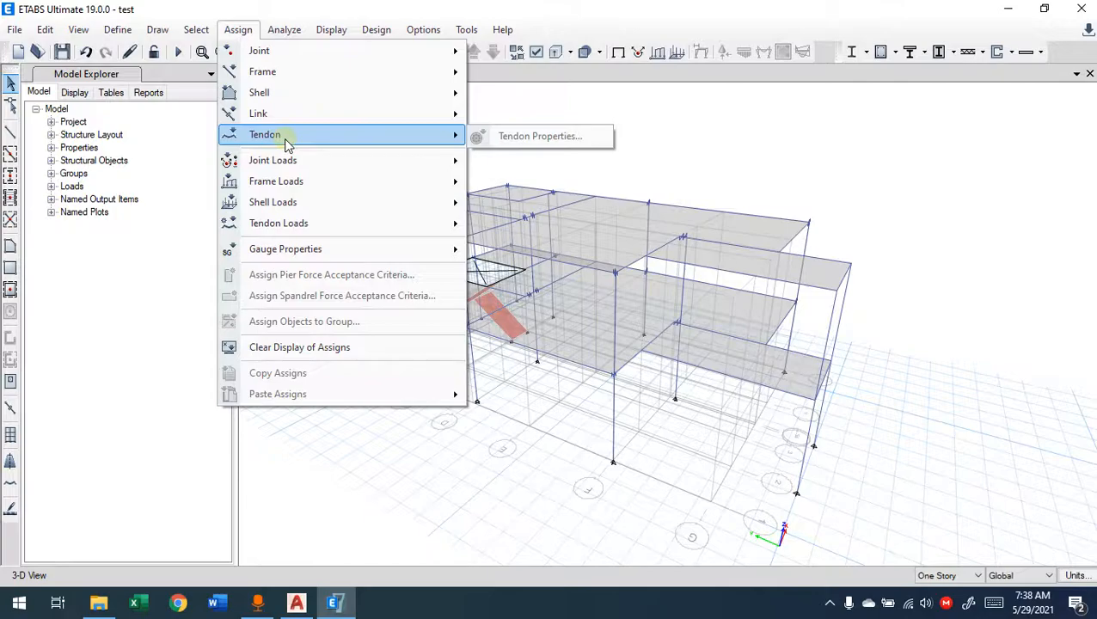
left_click(267, 4)
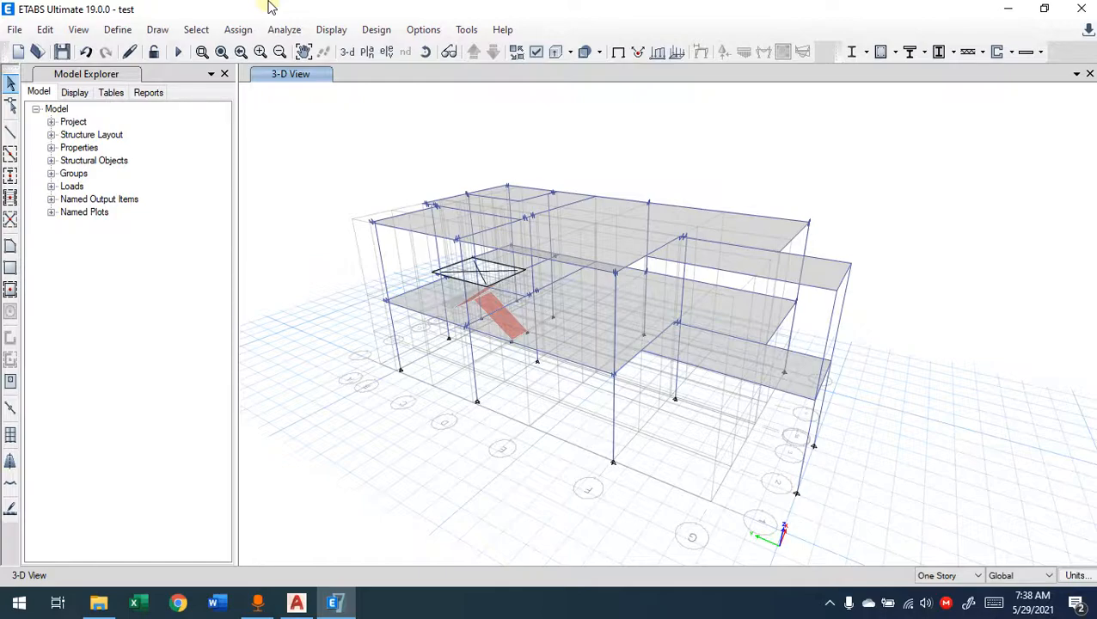
Step: Set the material of the C25x60 frame section to C30/37, keeping its concrete rectangular shape
left_click(239, 29)
mouse_move(110, 29)
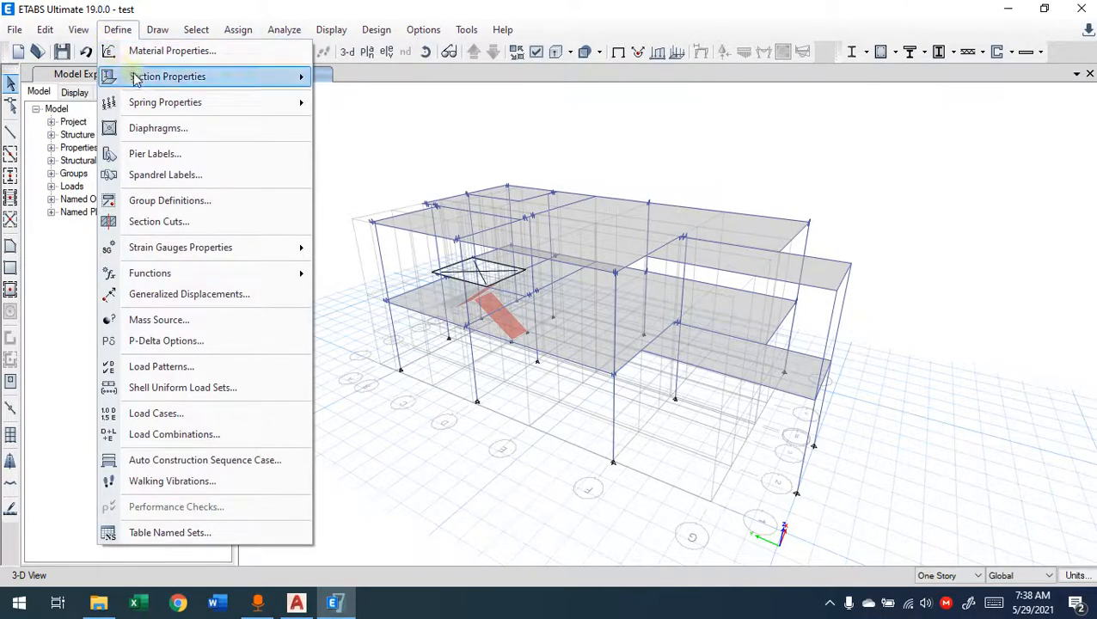
mouse_move(135, 78)
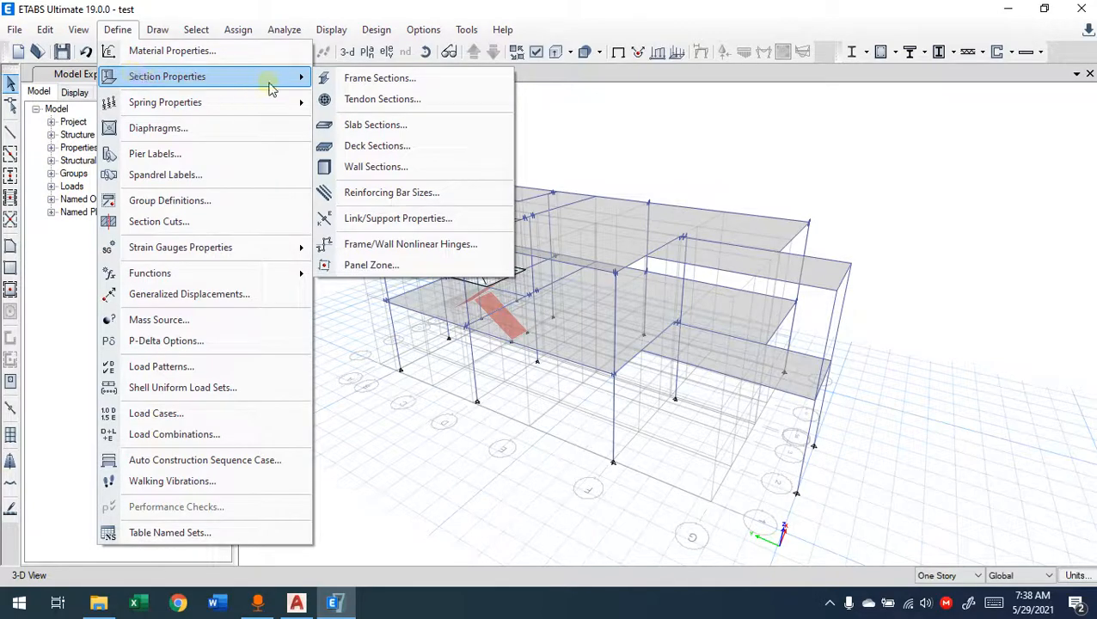
left_click(340, 79)
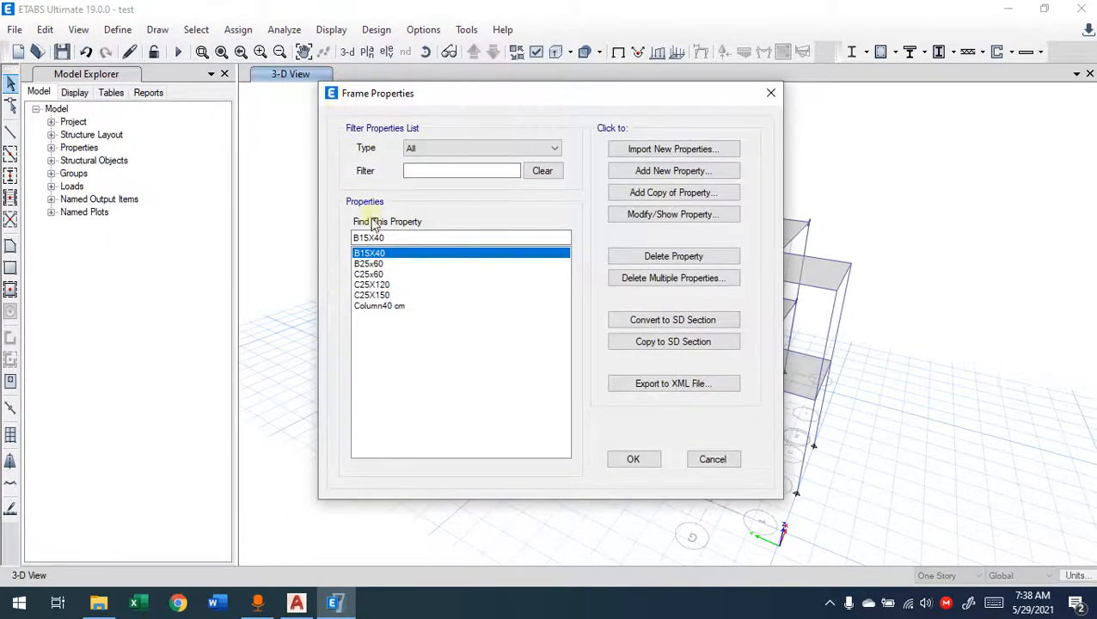
left_click(373, 274)
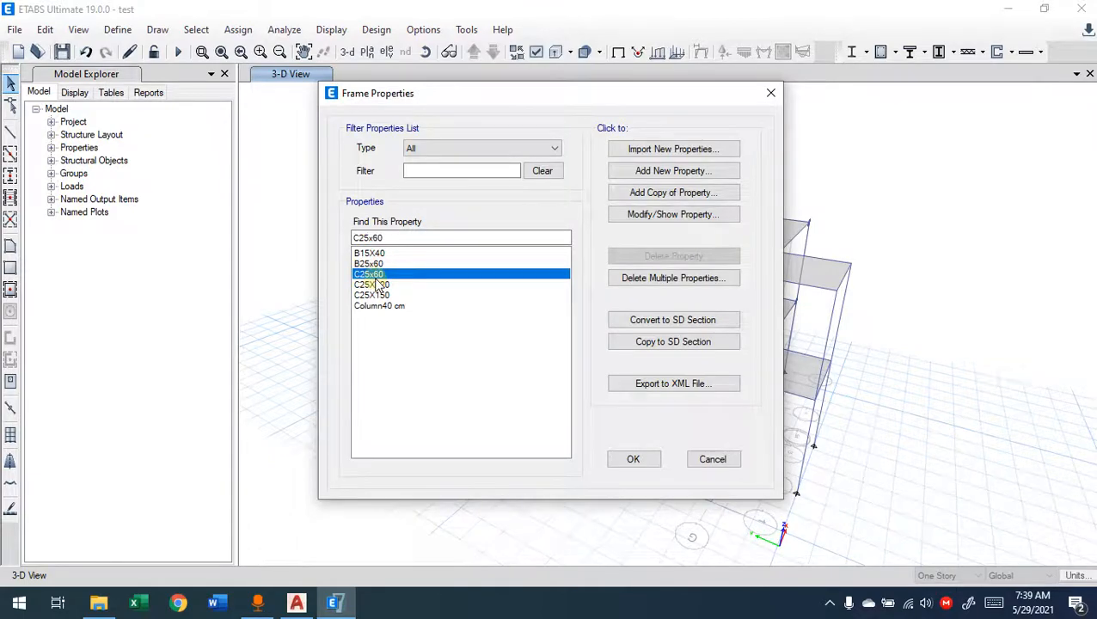
left_click(668, 216)
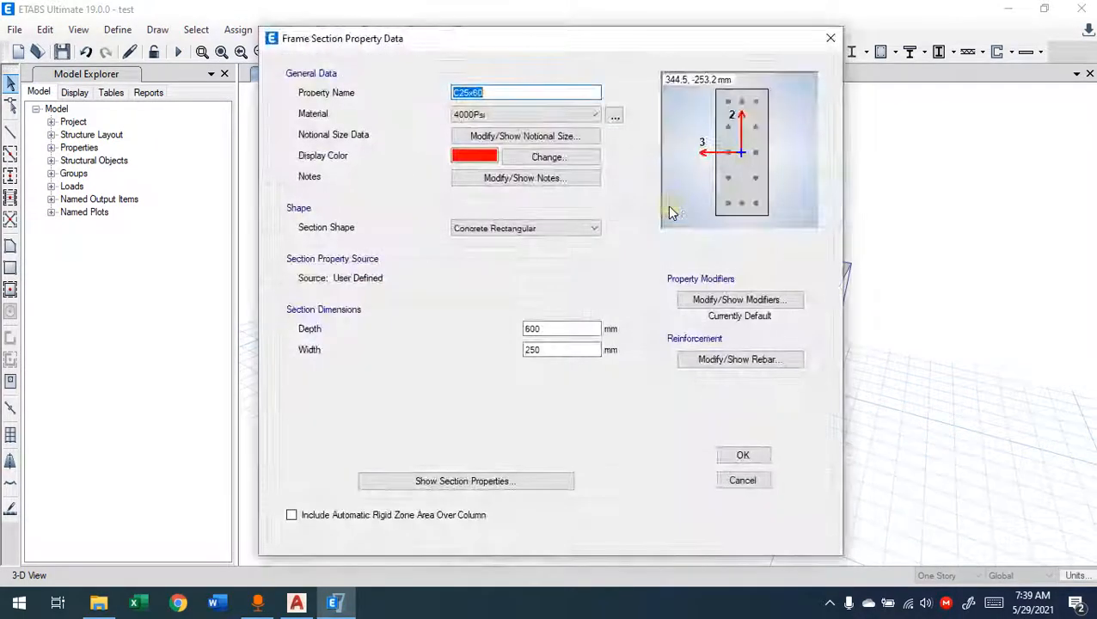
left_click(481, 117)
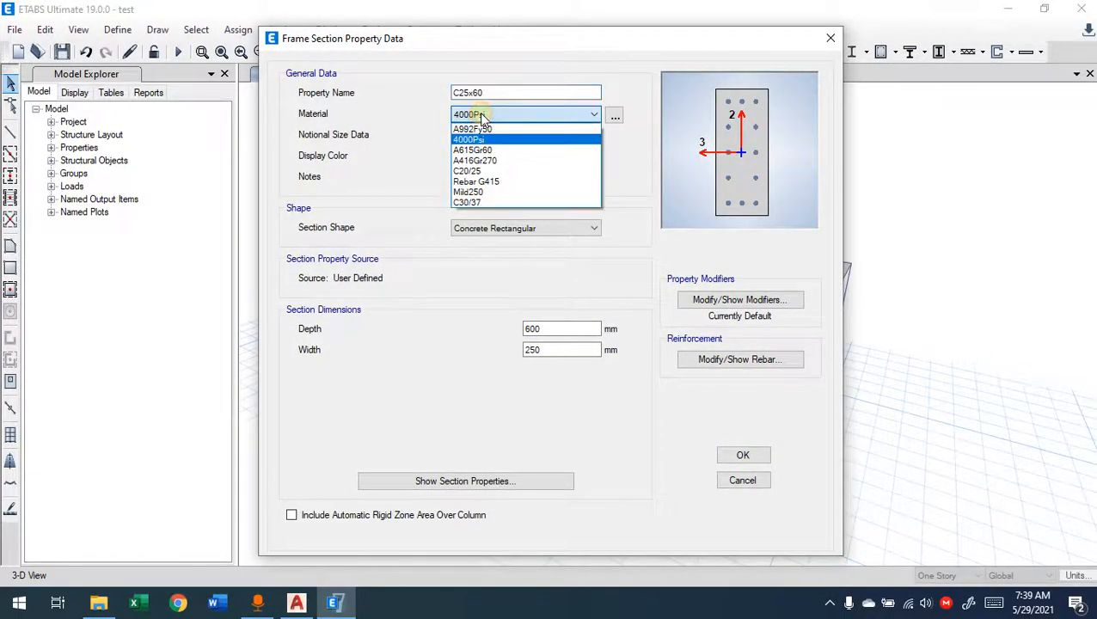
left_click(475, 204)
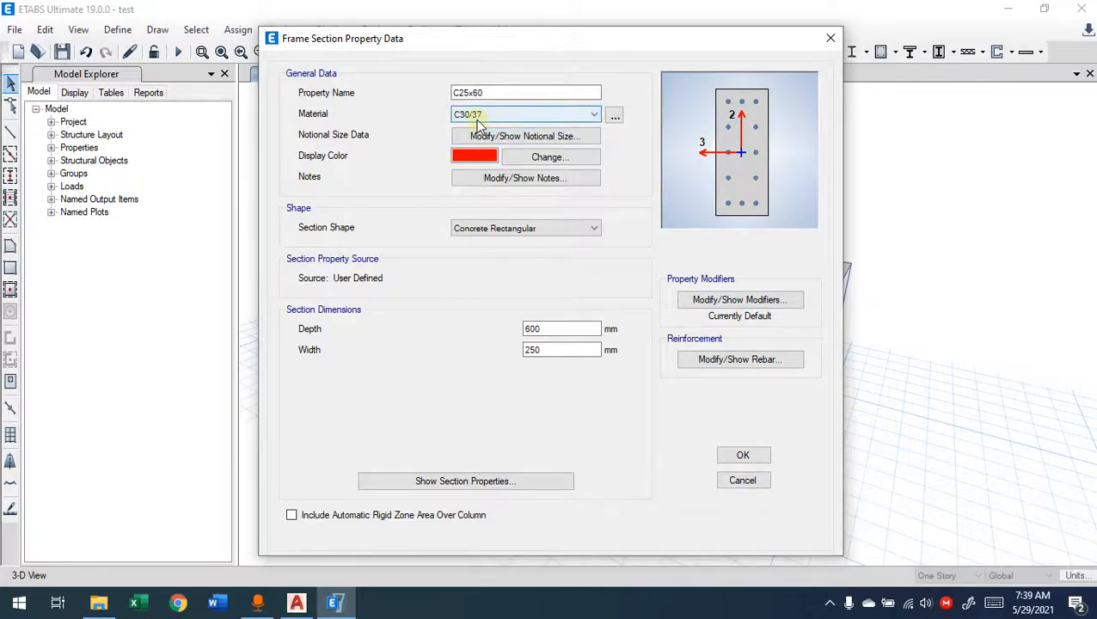
left_click(730, 458)
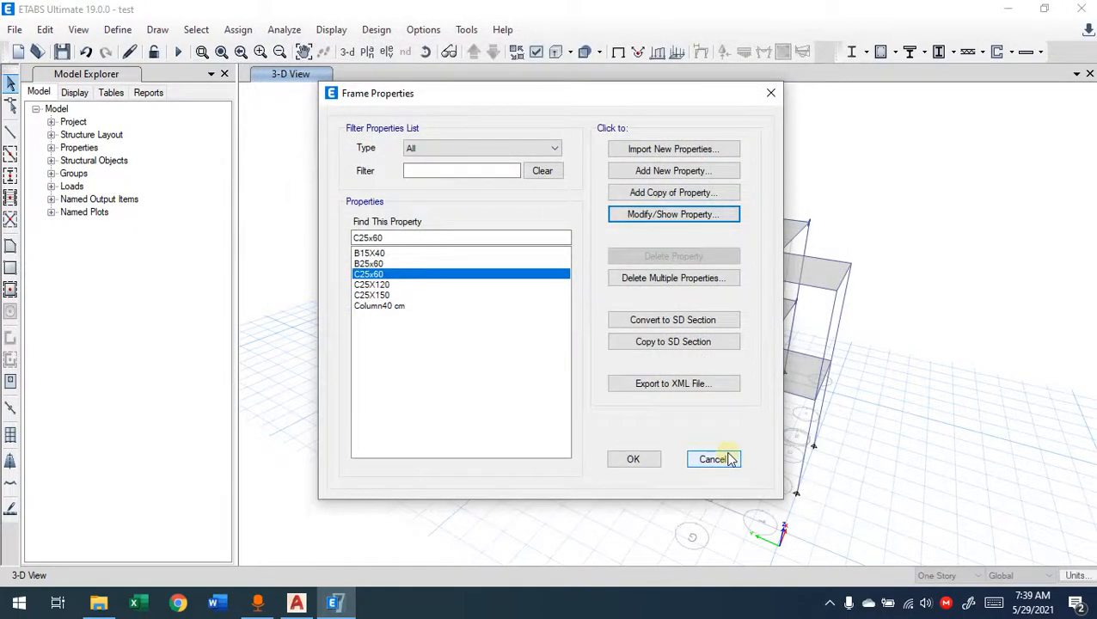
Step: Inspect the material and dimensions of the C25X120 frame section, and leave the frame properties without saving
left_click(359, 285)
left_click(665, 217)
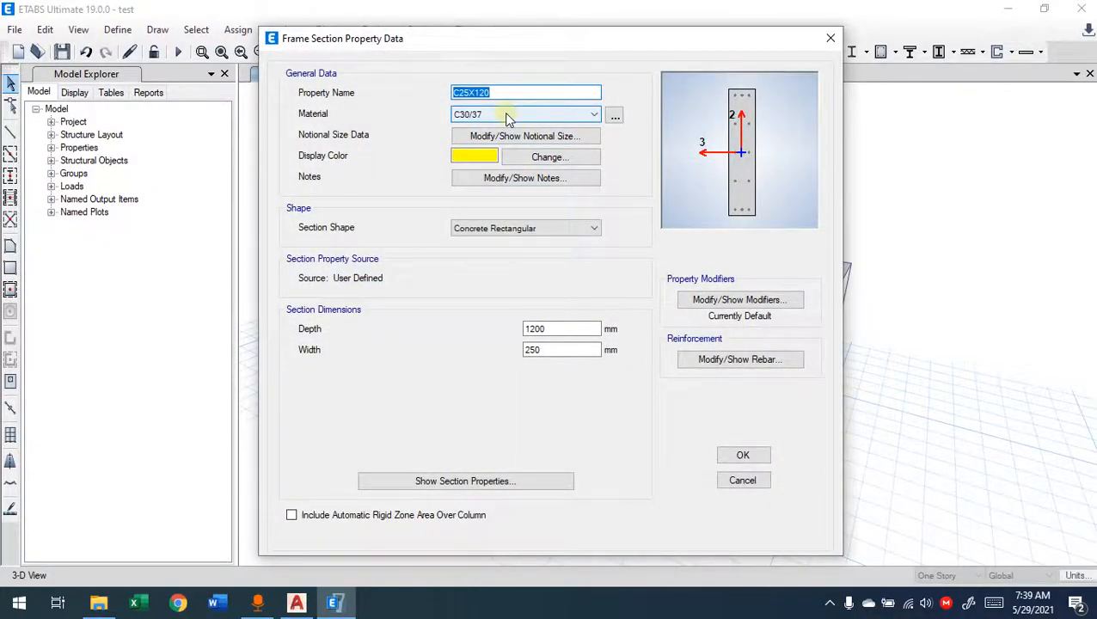
left_click(725, 482)
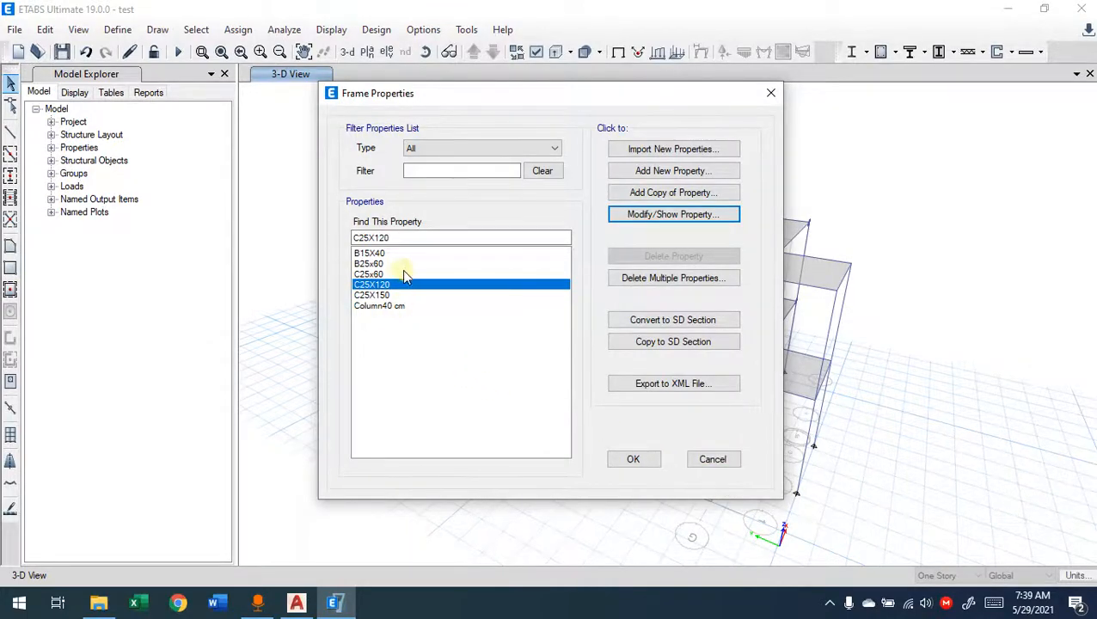
left_click(713, 460)
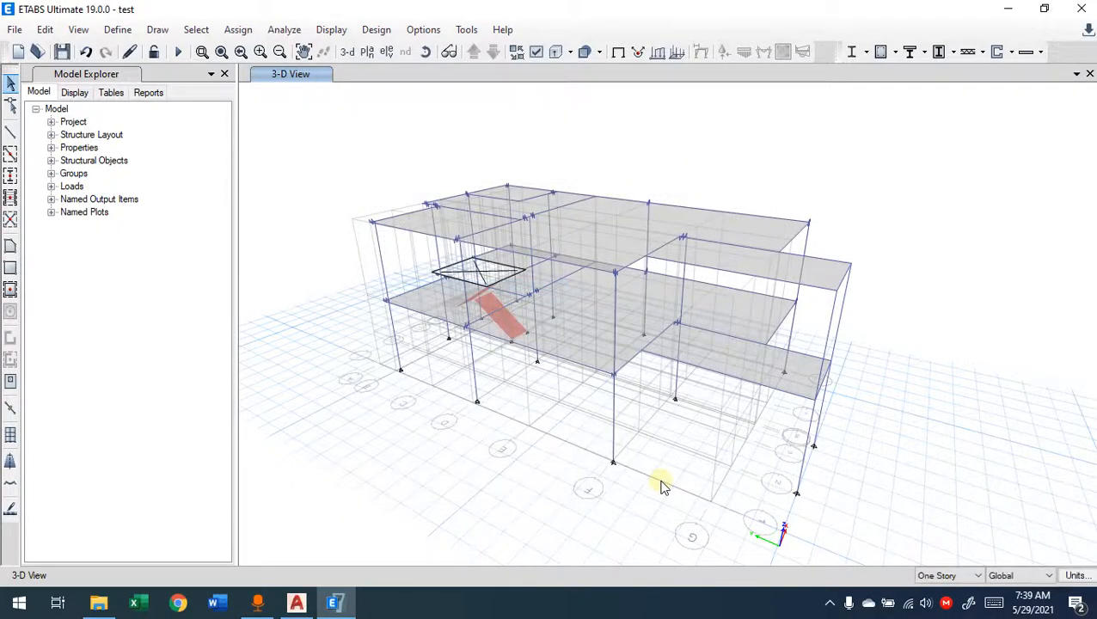
Step: Start drawing frame lines in the 3-D view, review the sections available for them, and close the object properties
left_click(10, 131)
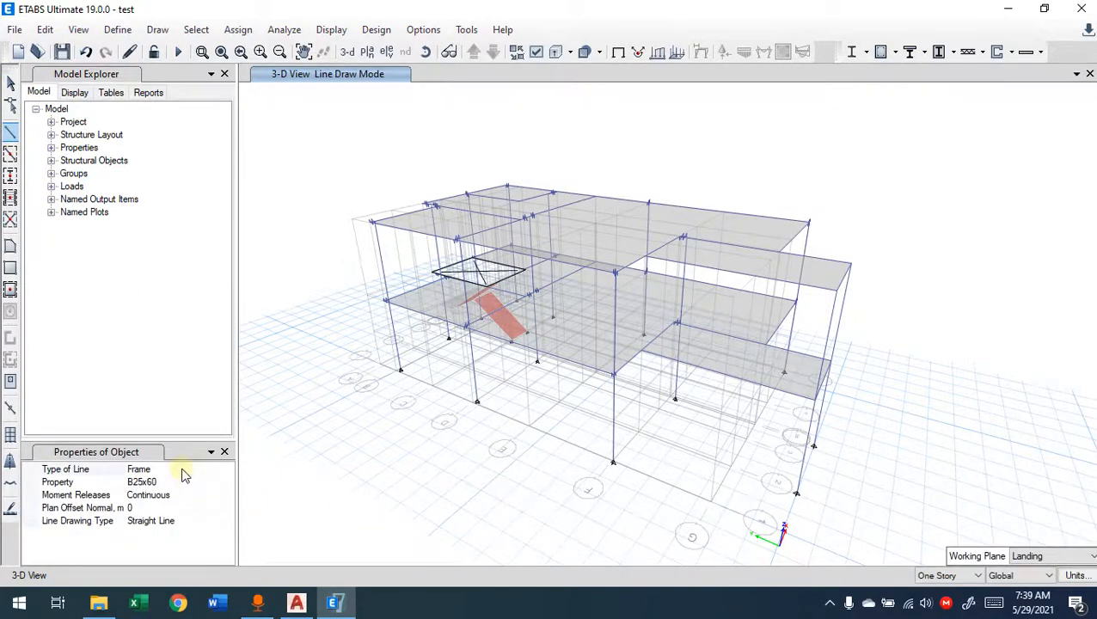
left_click(169, 484)
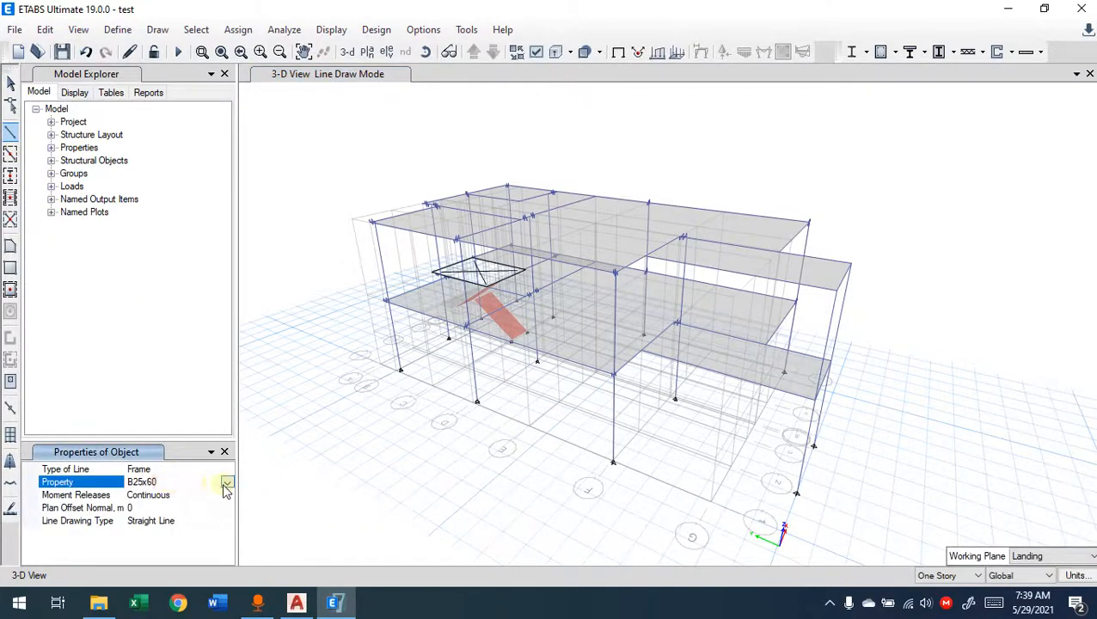
left_click(226, 482)
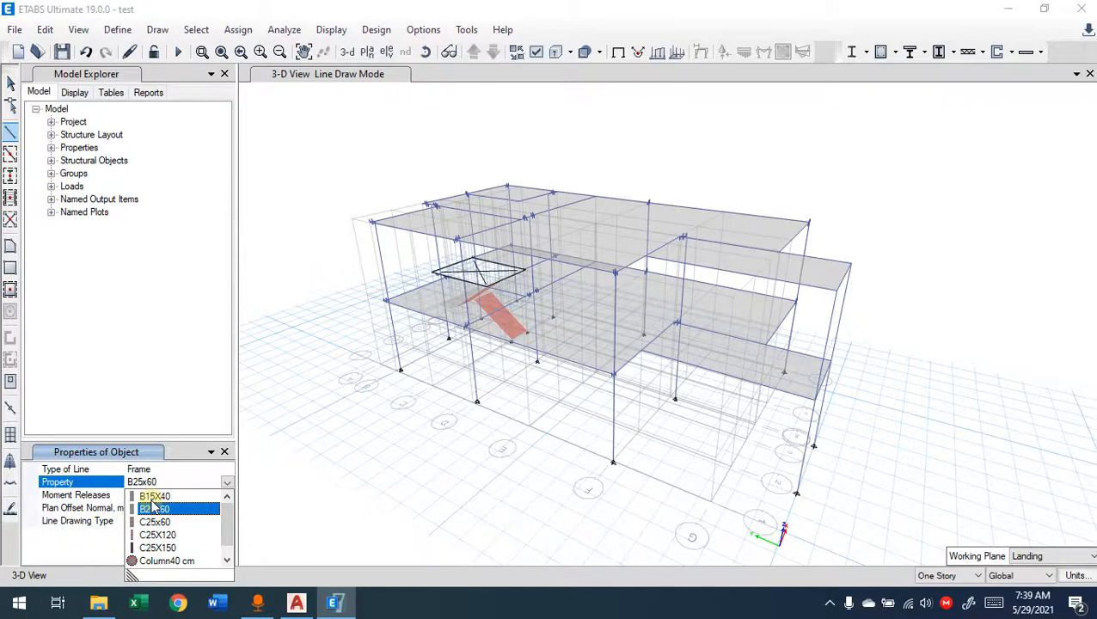
left_click(163, 578)
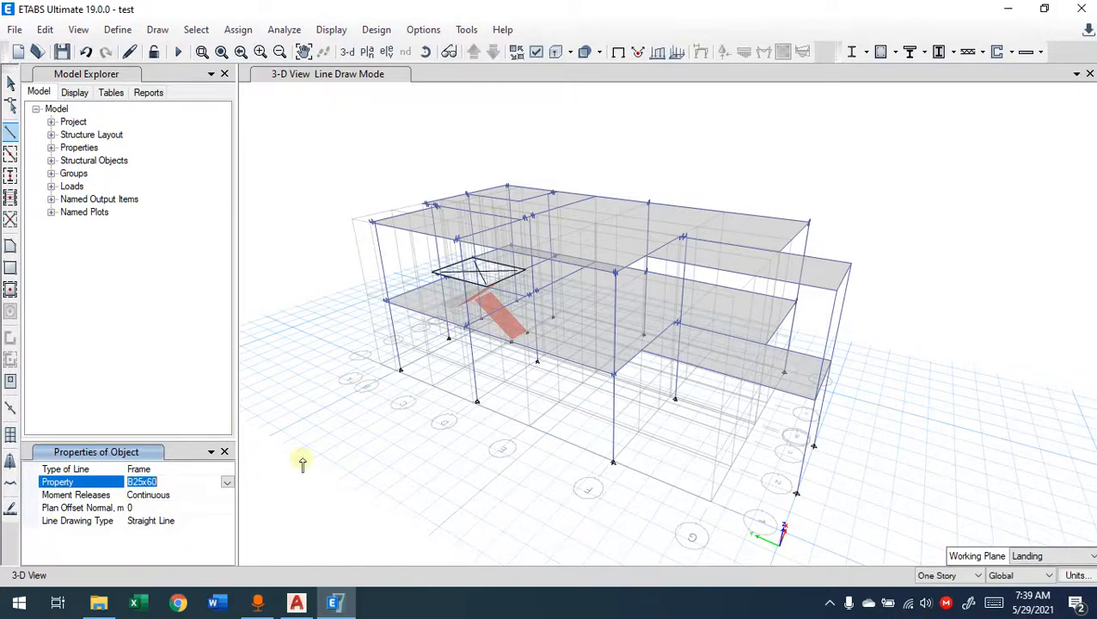
left_click(224, 451)
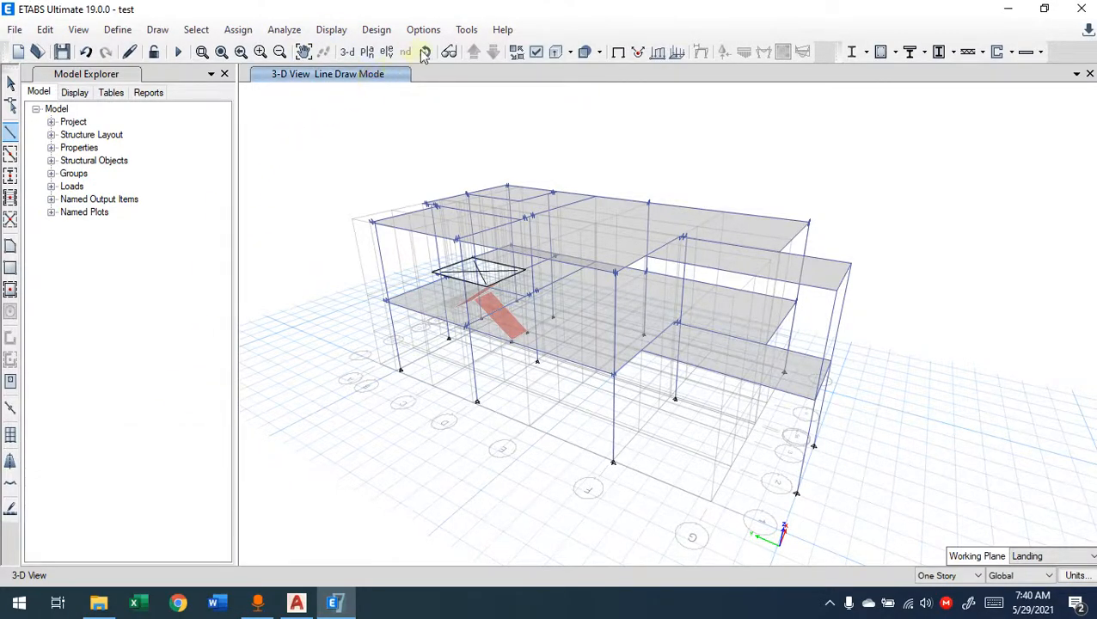
Step: Switch from the 3-D view to the First Floor plan view
left_click(365, 52)
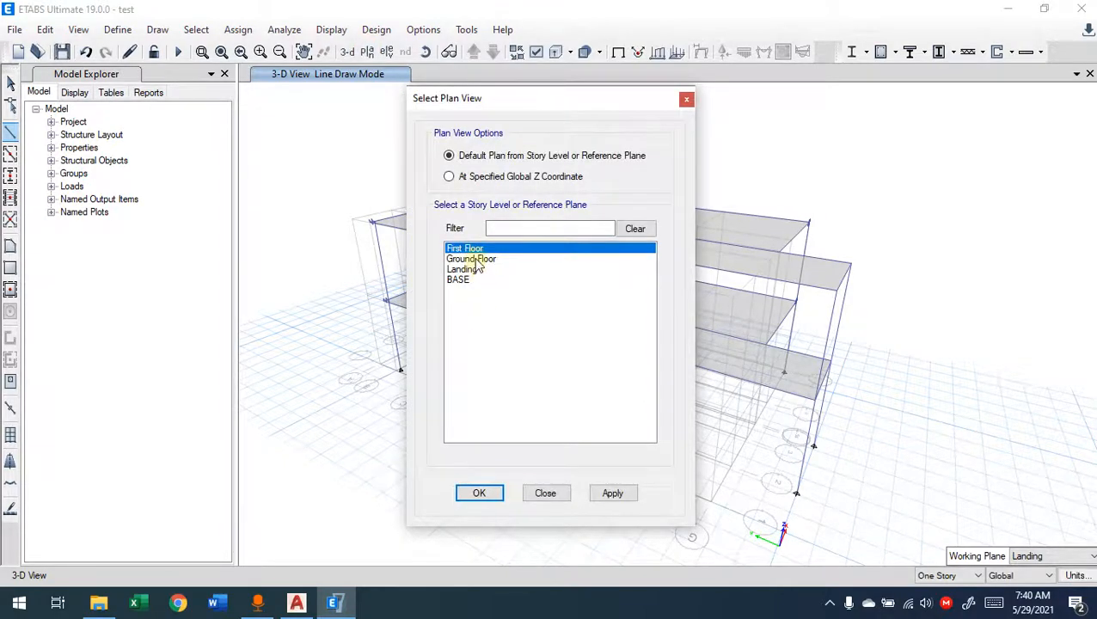
left_click(485, 492)
scroll(696, 196, "up", 3)
scroll(544, 207, "down", 5)
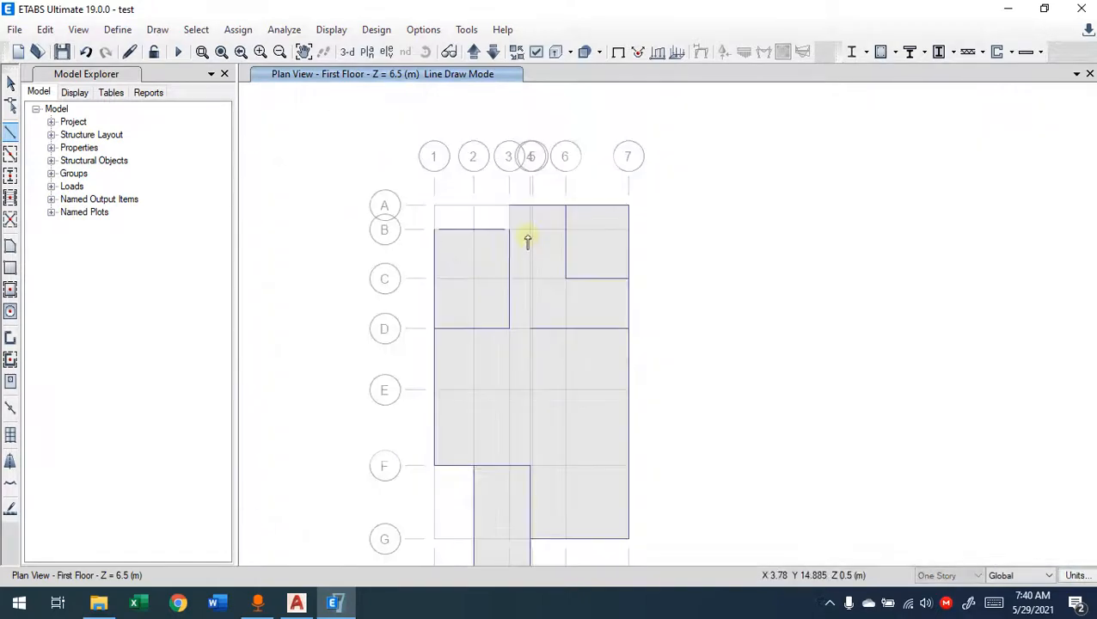
Step: Start quick column drawing on the First Floor plan with the Column40 cm section as the property
left_click(10, 176)
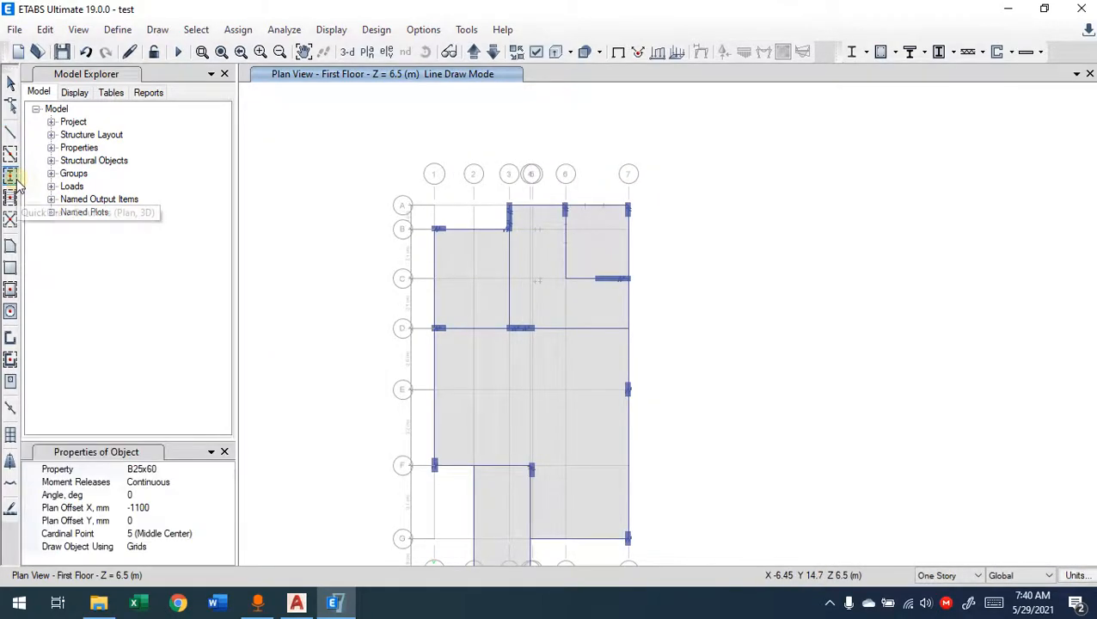
left_click(196, 470)
left_click(226, 469)
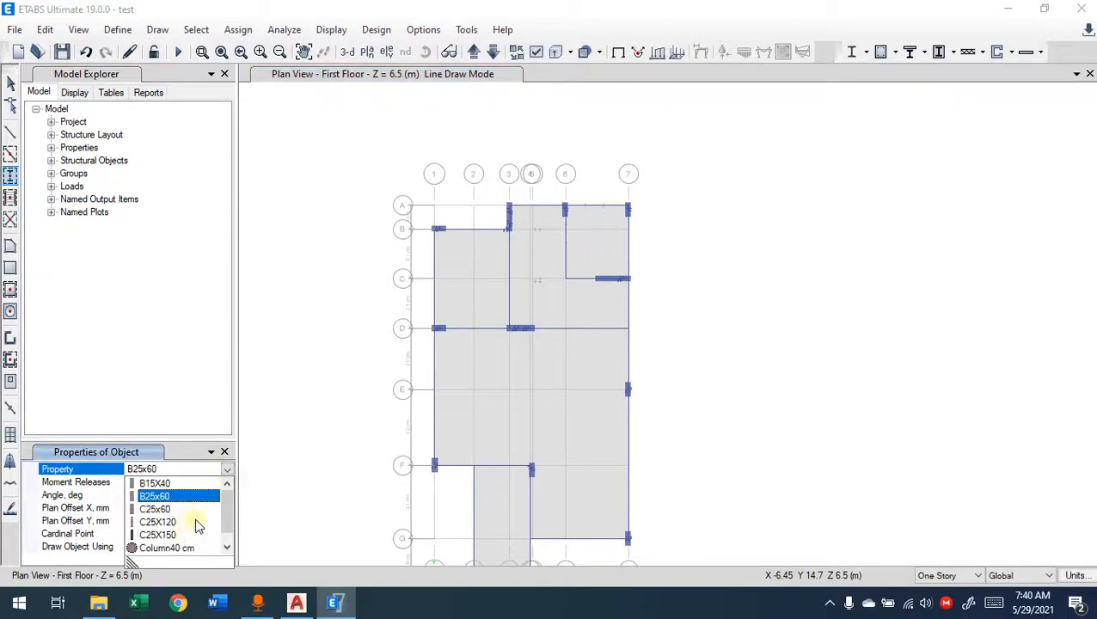
left_click(240, 505)
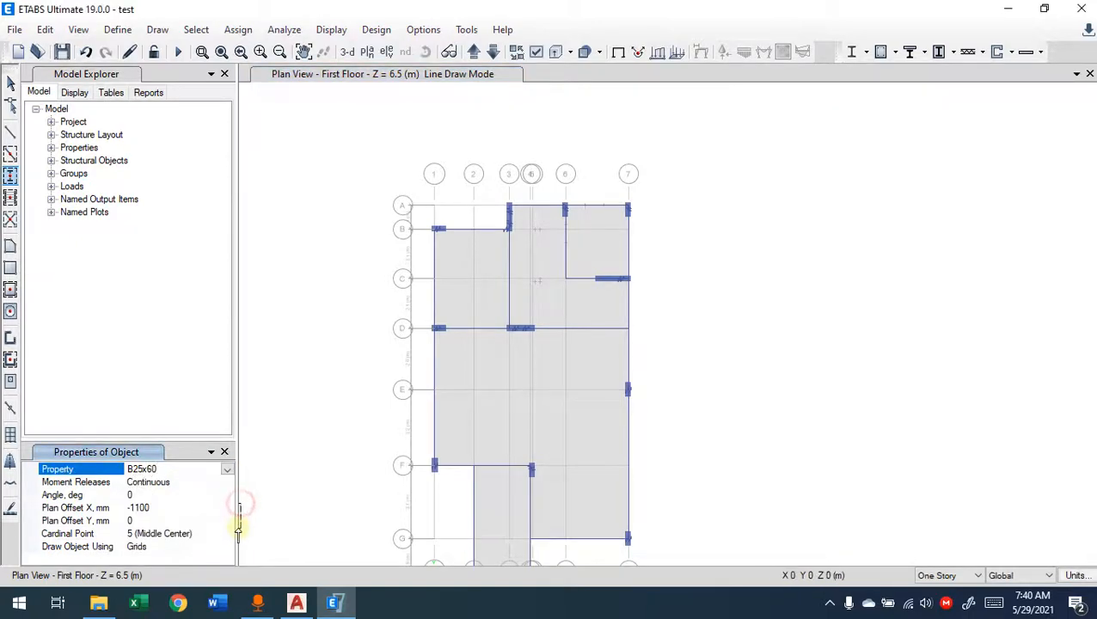
left_click(226, 469)
left_click(167, 546)
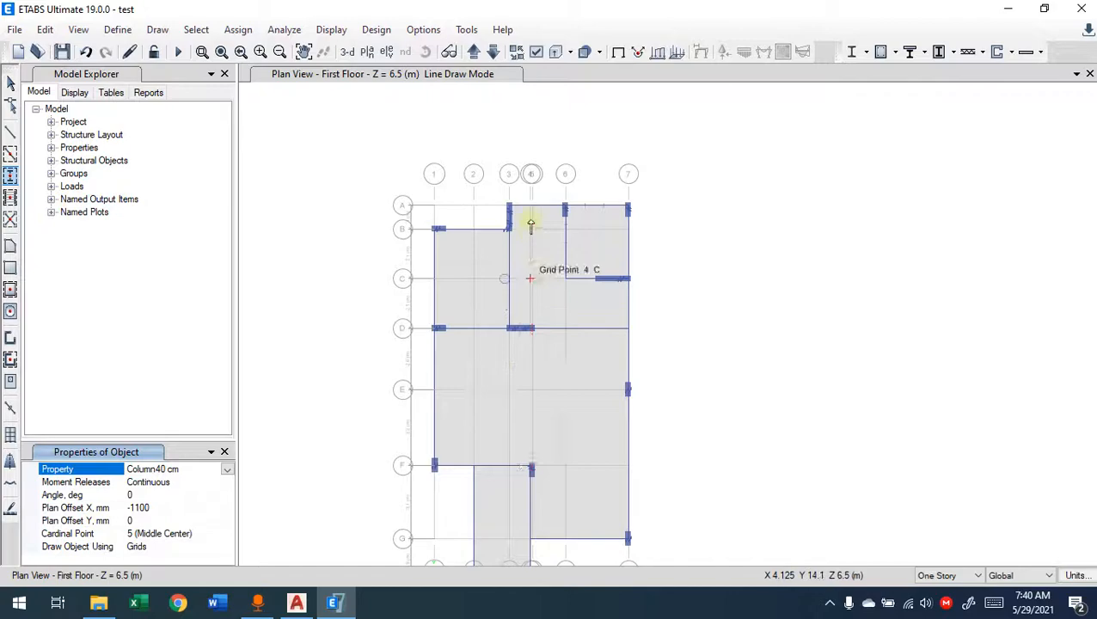
scroll(531, 225, "up", 5)
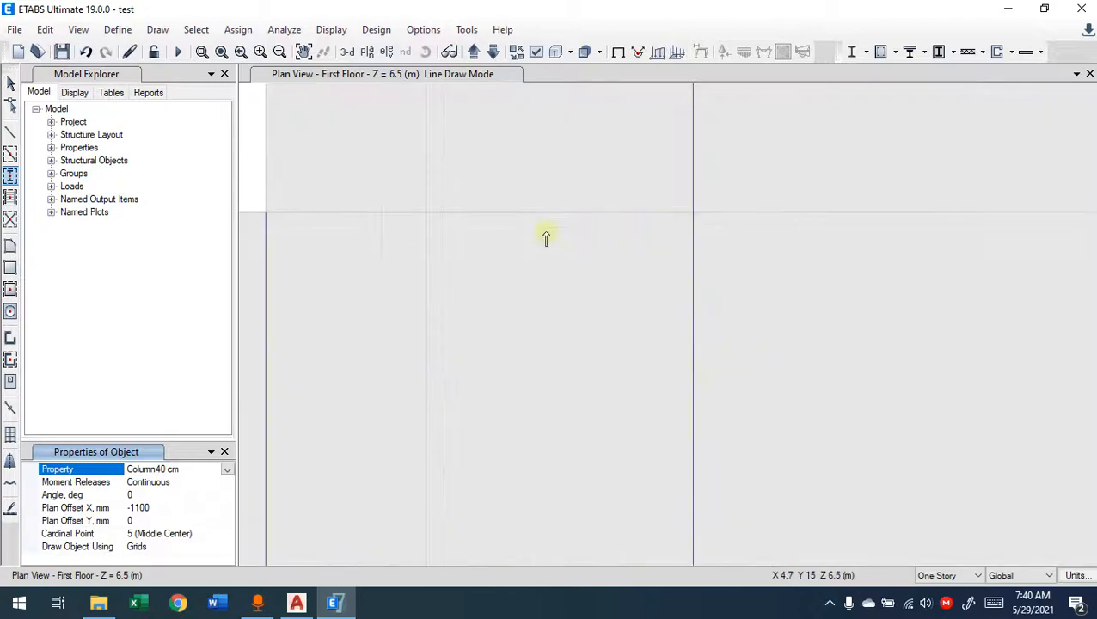
left_click(443, 215)
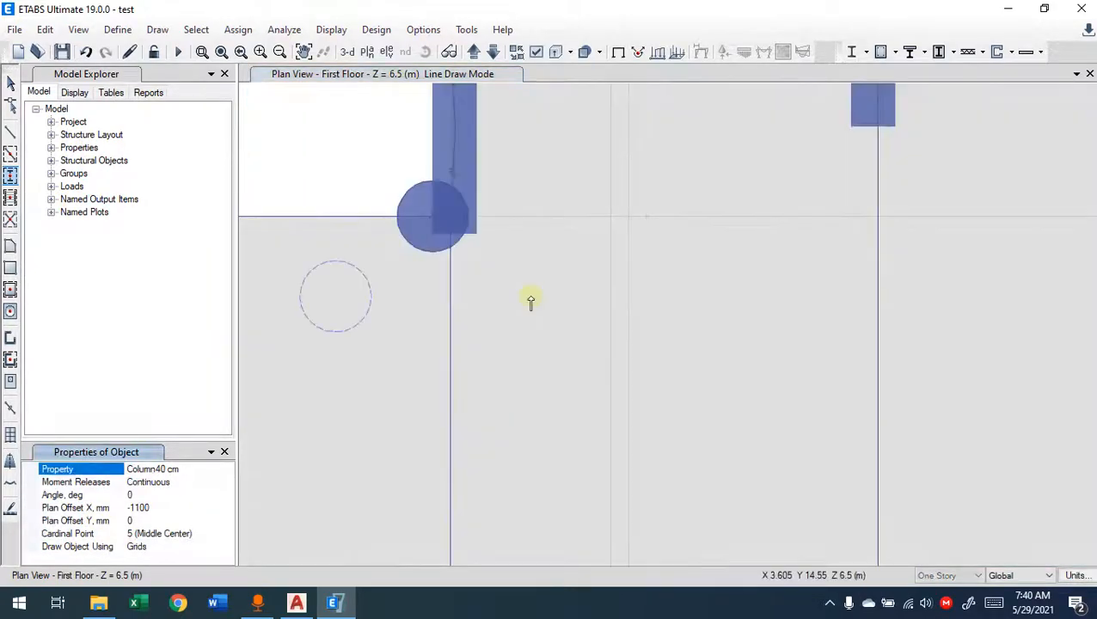
key("ctrl+z")
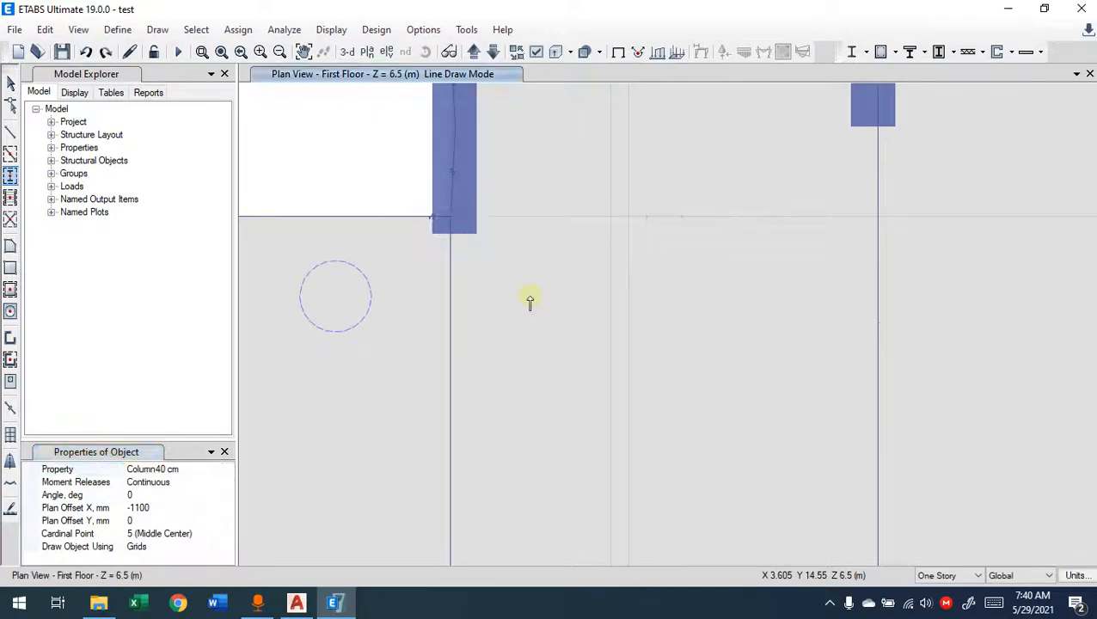
Step: Set the column's plan offset X to 0 mm and place a Column40 cm column at grid intersection B-5
left_click(142, 507)
type("0")
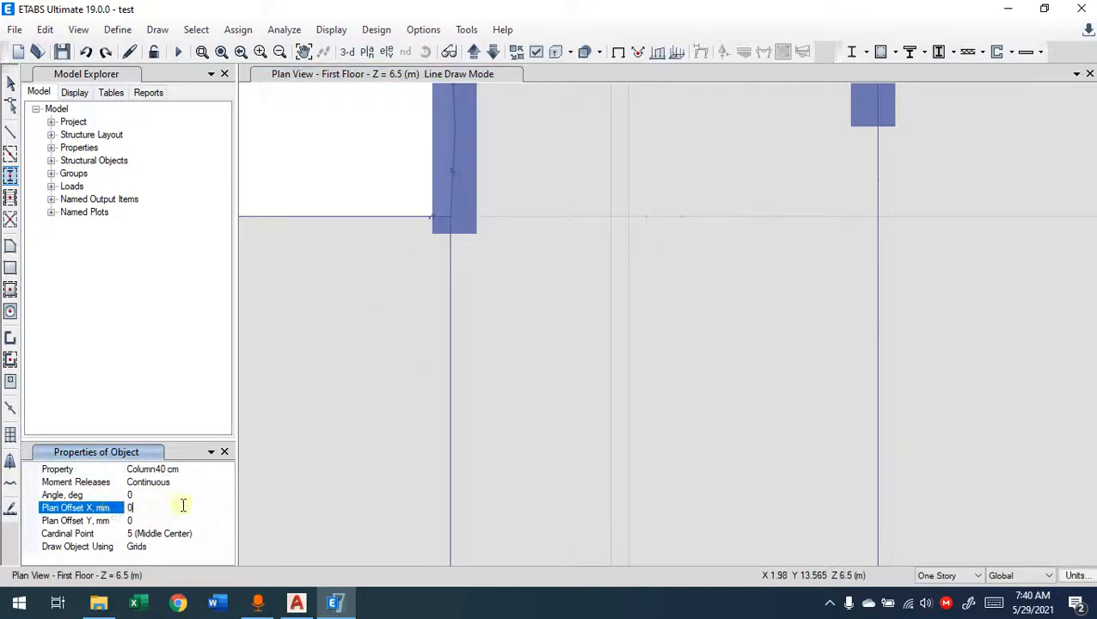
left_click(167, 493)
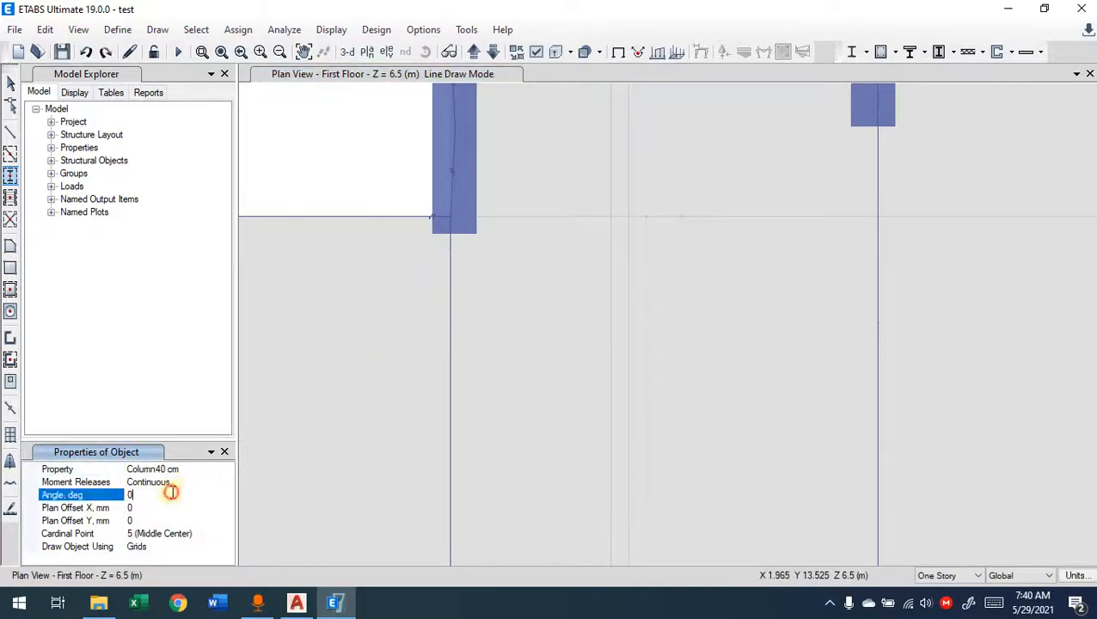
left_click(627, 220)
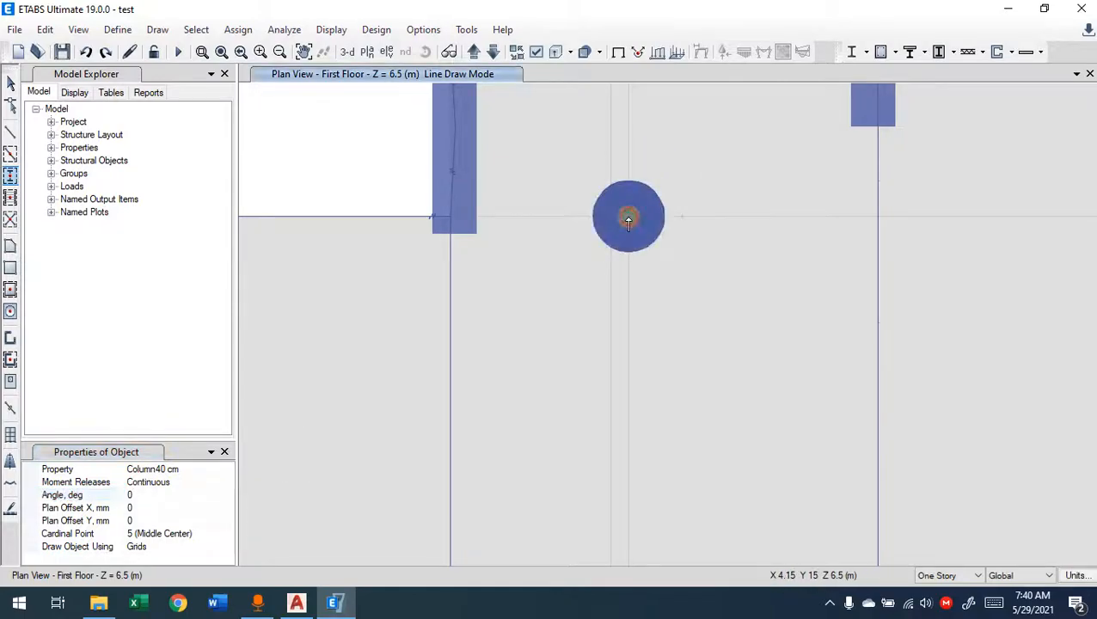
key("Escape")
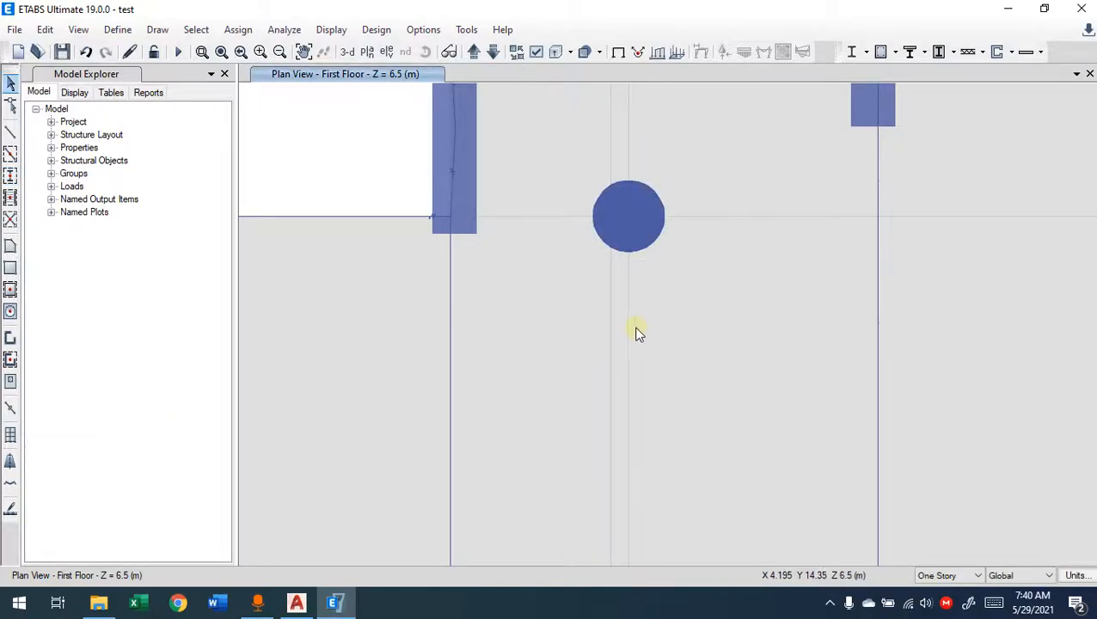
scroll(633, 322, "down", 3)
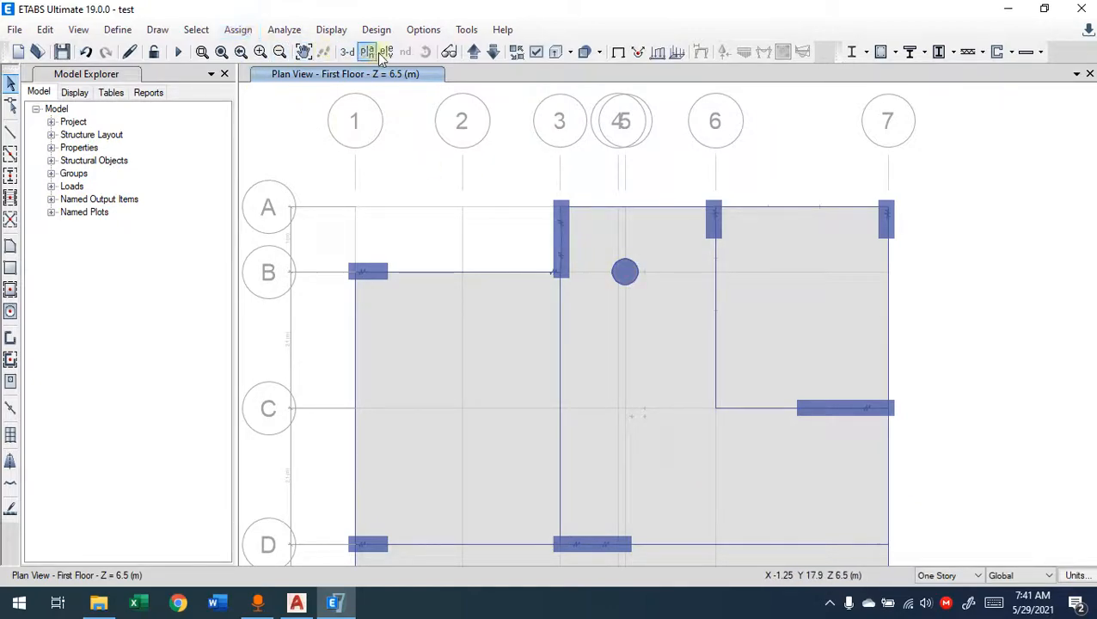
Step: Select the newly placed circular column in the 3-D view and assign it the C25X120 frame section
left_click(347, 52)
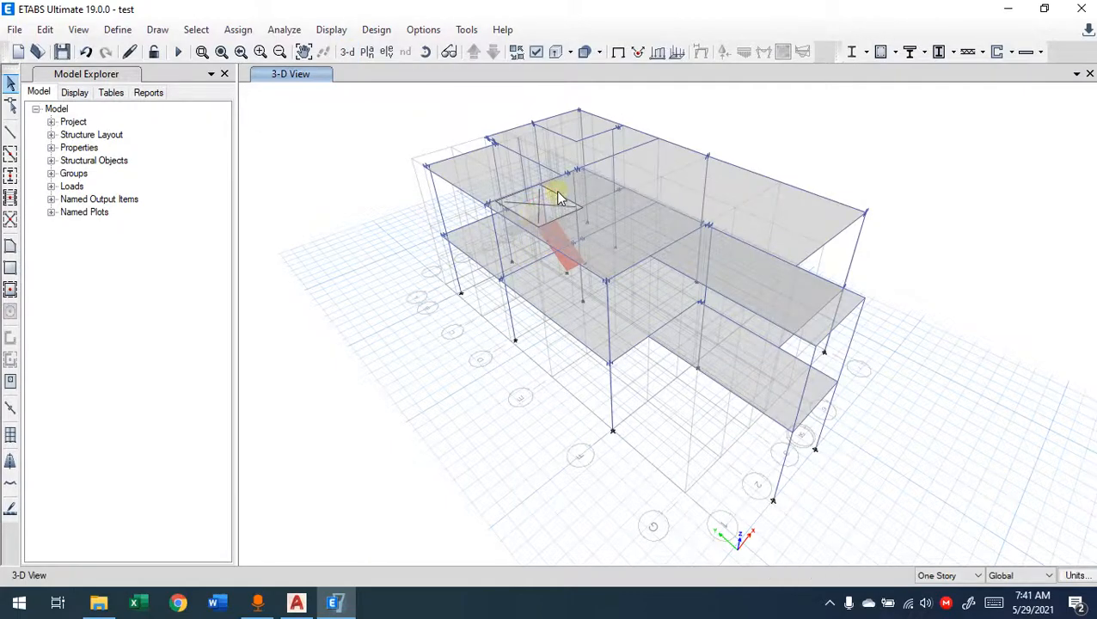
scroll(486, 159, "up", 6)
scroll(708, 215, "down", 3)
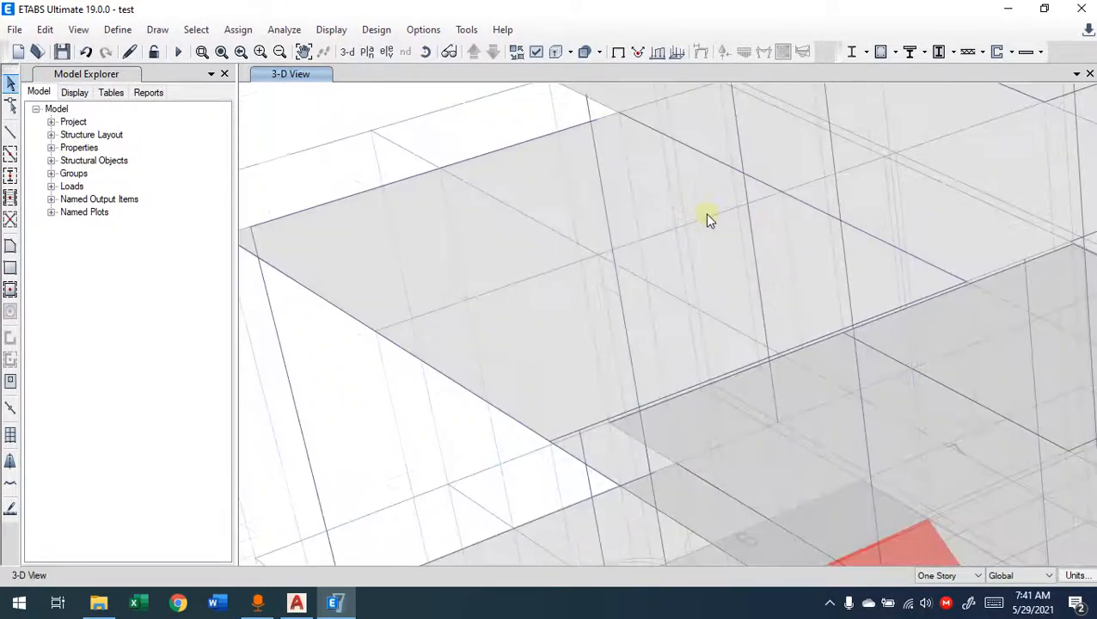
middle_click_drag(627, 262, 607, 213, "shift")
left_click(593, 182)
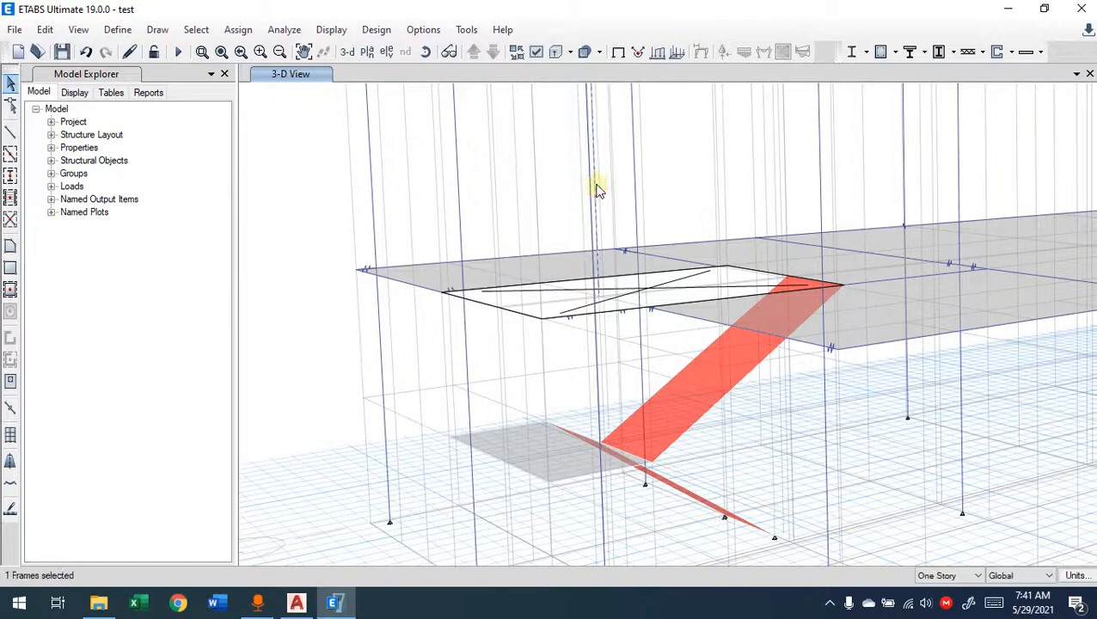
scroll(613, 204, "down", 5)
middle_click_drag(607, 241, 682, 221, "shift")
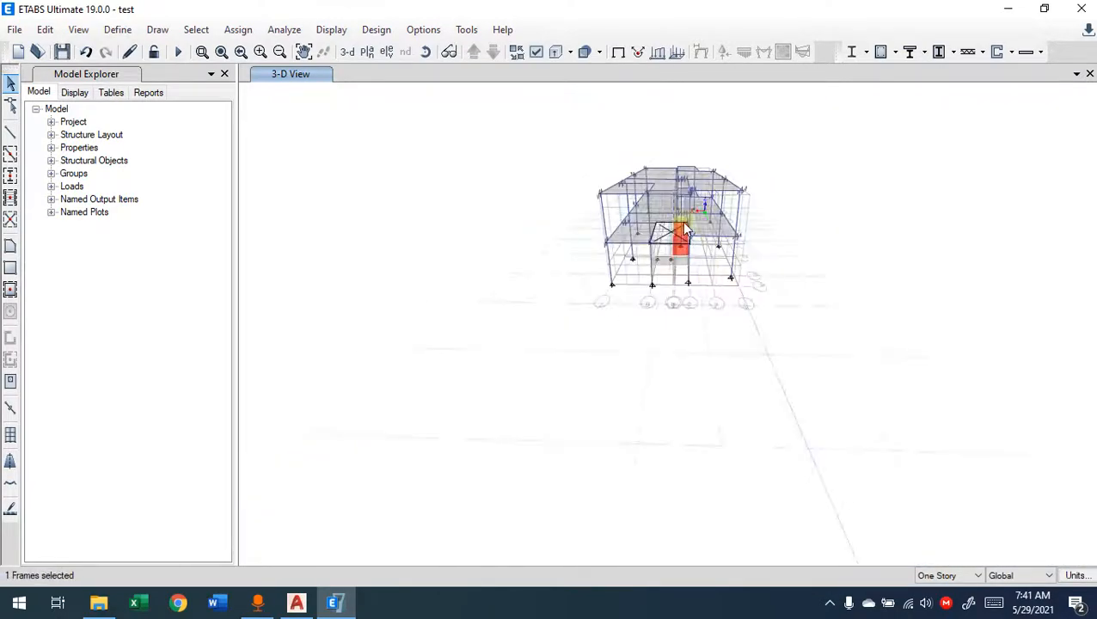
scroll(682, 221, "up", 6)
scroll(765, 315, "down", 3)
middle_click_drag(757, 348, 670, 342, "shift")
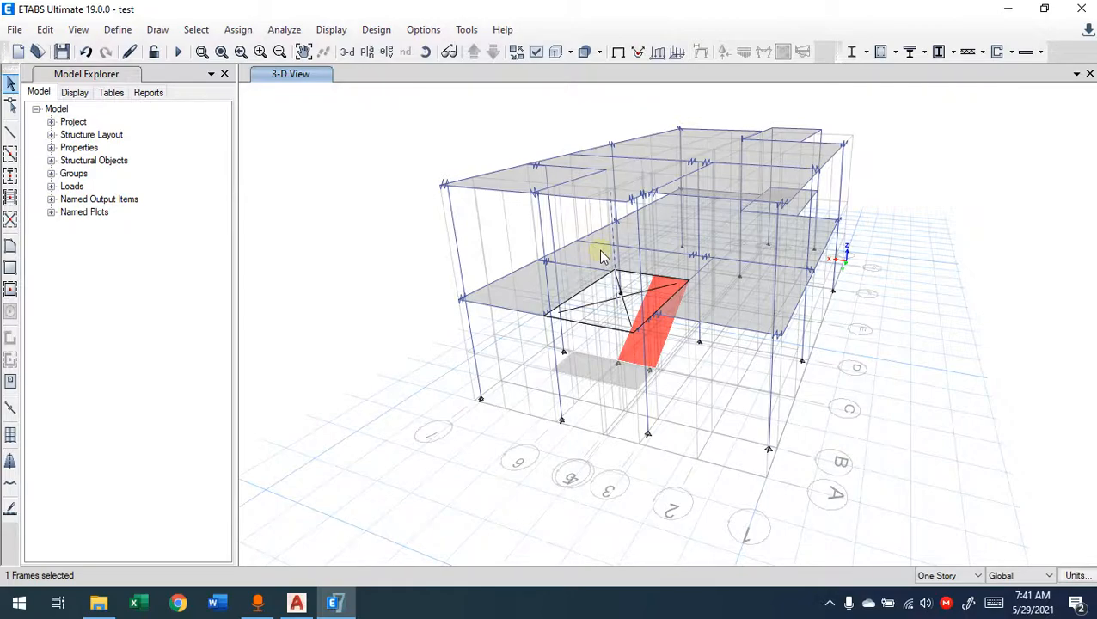
left_click(237, 30)
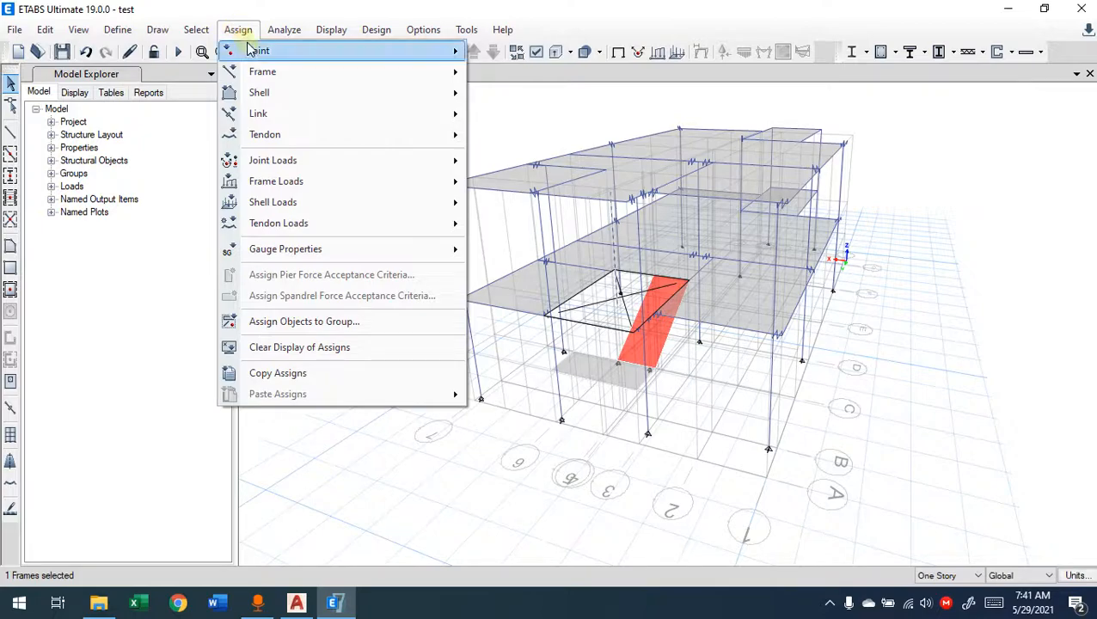
mouse_move(288, 75)
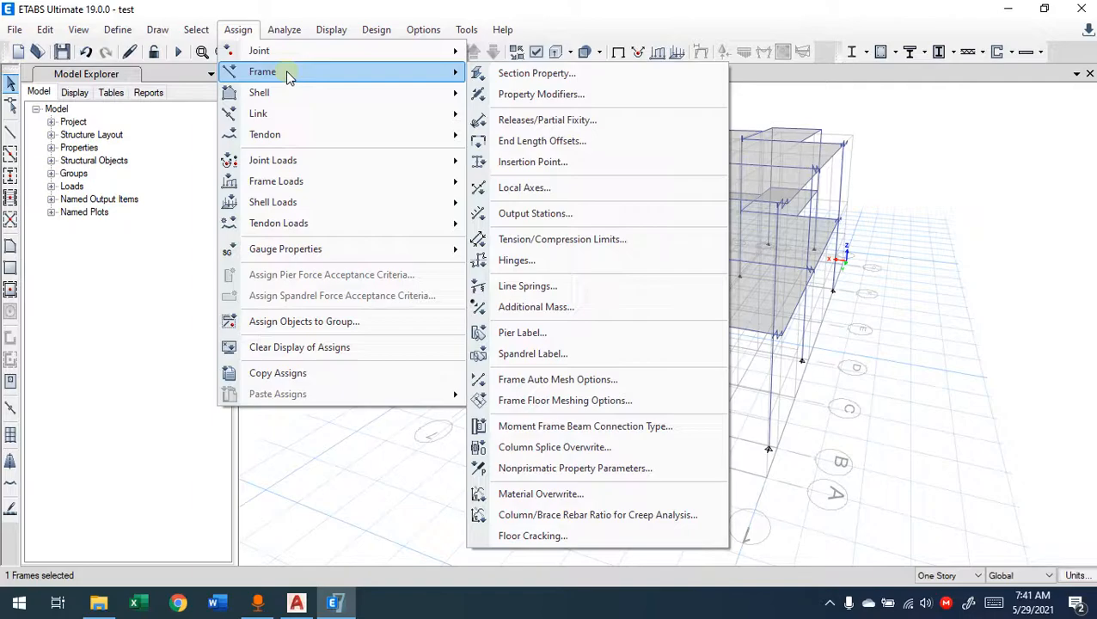
left_click(580, 85)
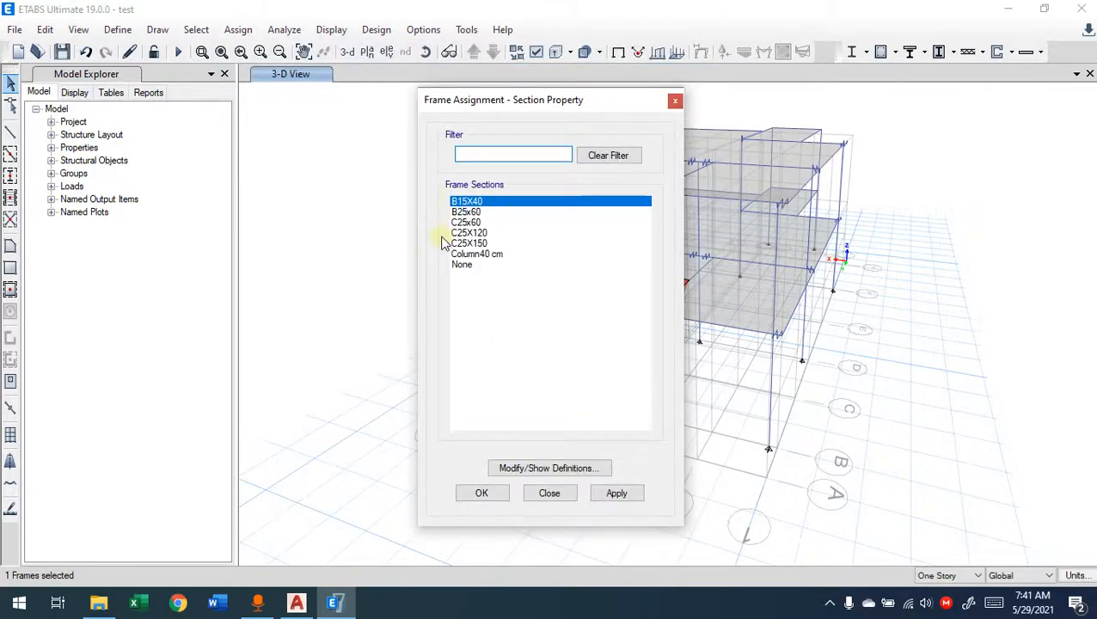
left_click(470, 233)
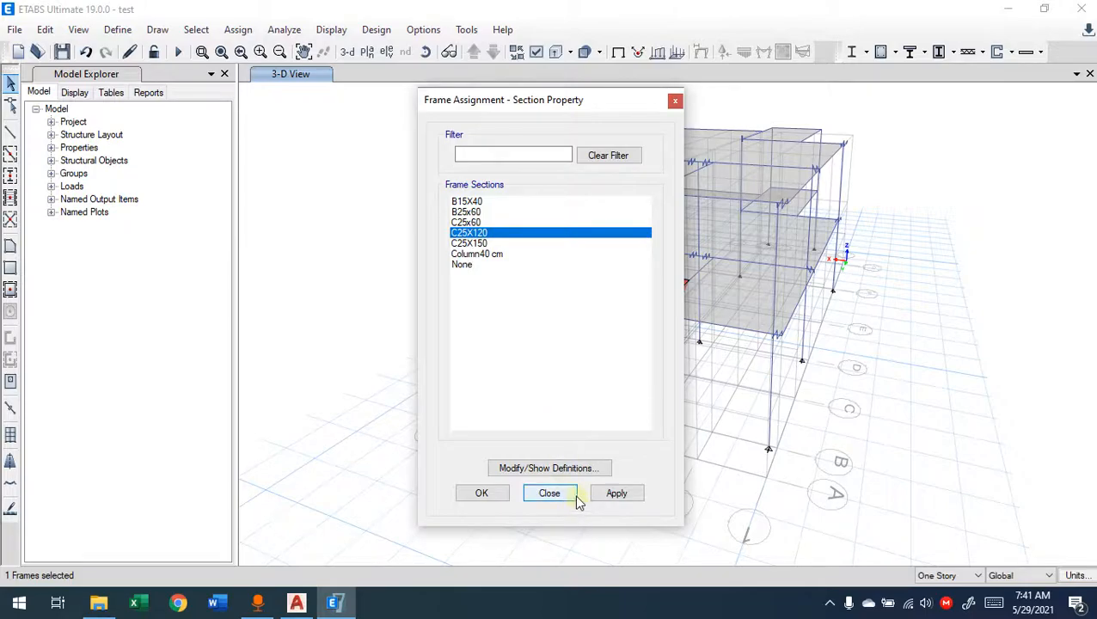
left_click(606, 497)
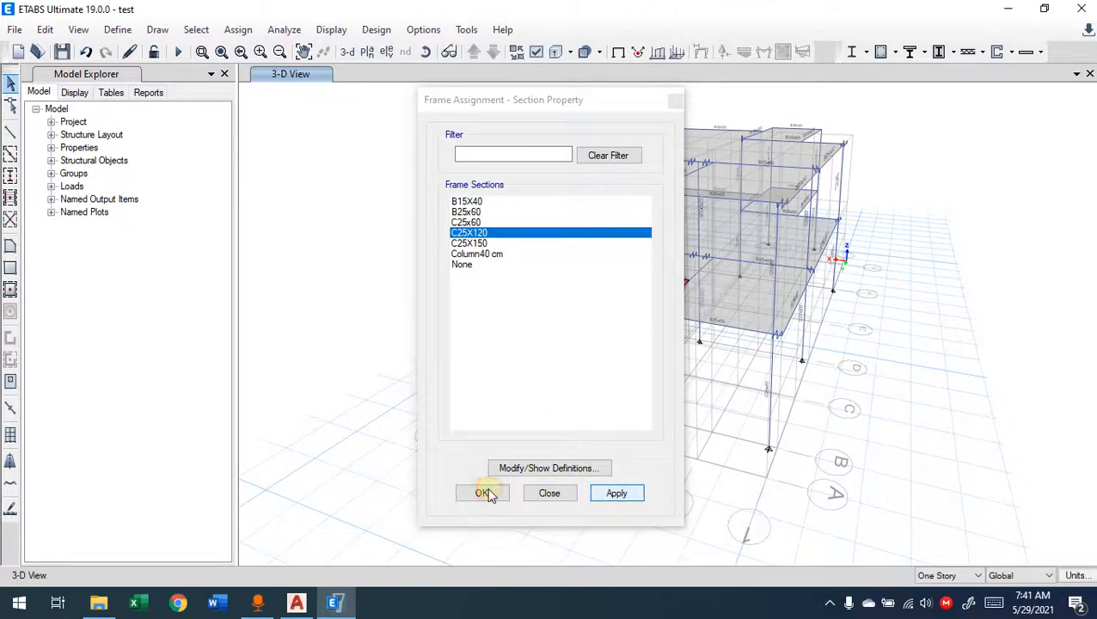
left_click(483, 494)
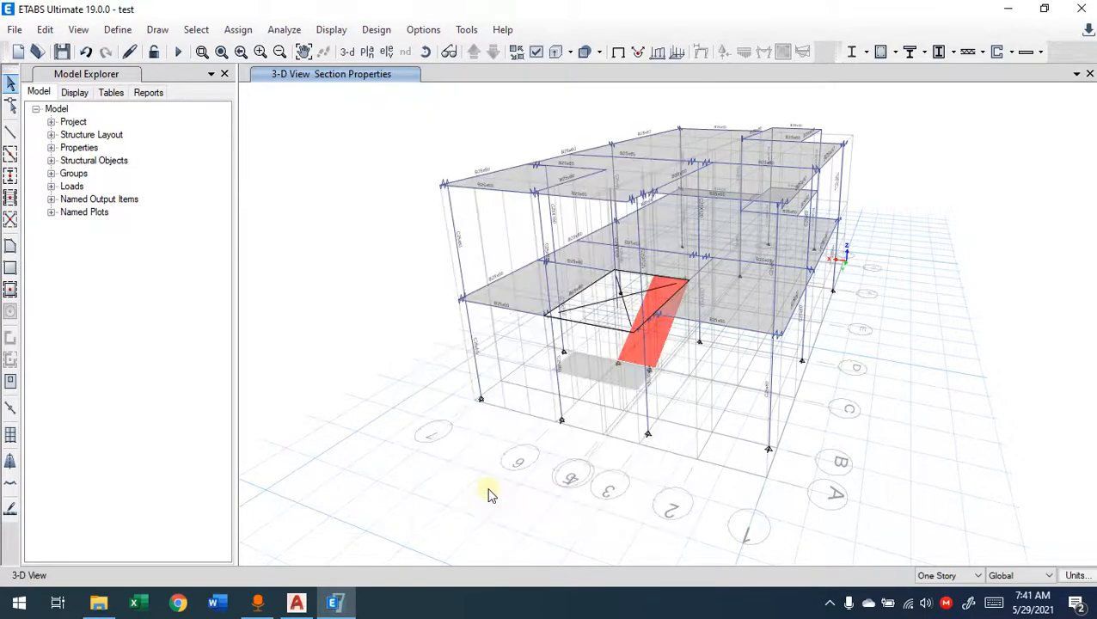
Step: Return to the First Floor plan view and examine the shape of the reassigned column at grid B-5
left_click(367, 52)
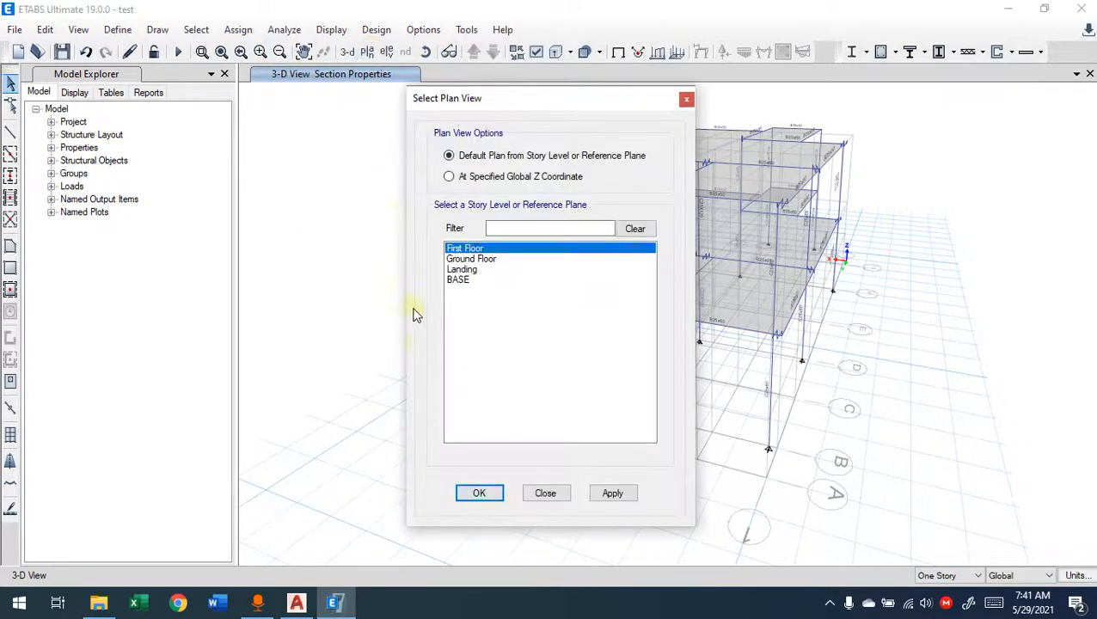
left_click(490, 495)
scroll(725, 194, "up", 8)
middle_click_drag(725, 194, 639, 276)
scroll(639, 280, "down", 3)
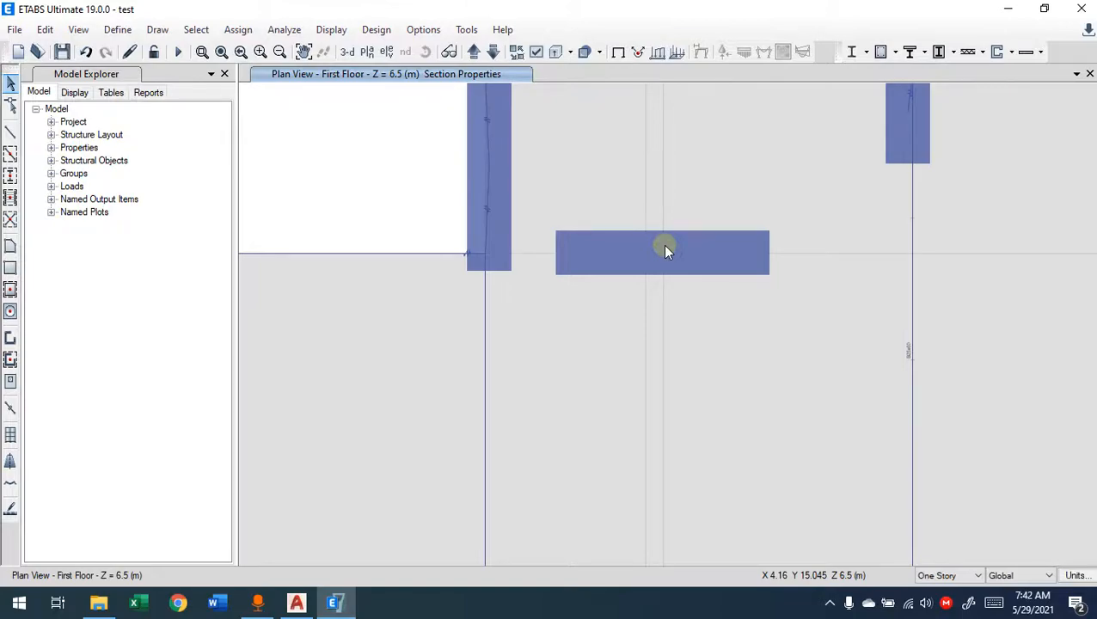
scroll(658, 241, "down", 5)
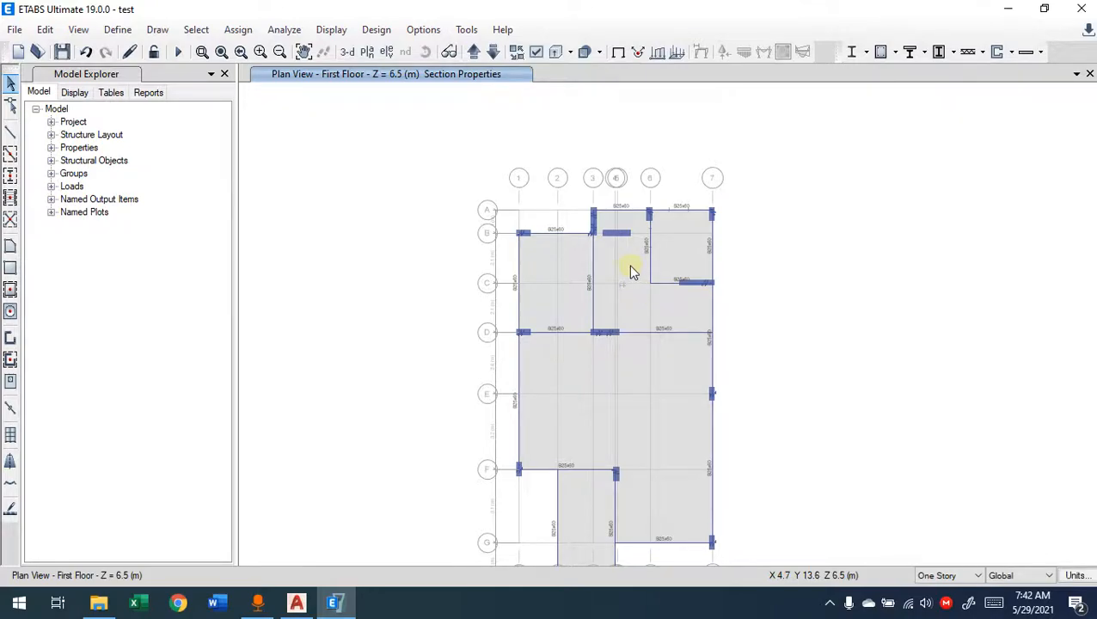
middle_click_drag(493, 270, 383, 257)
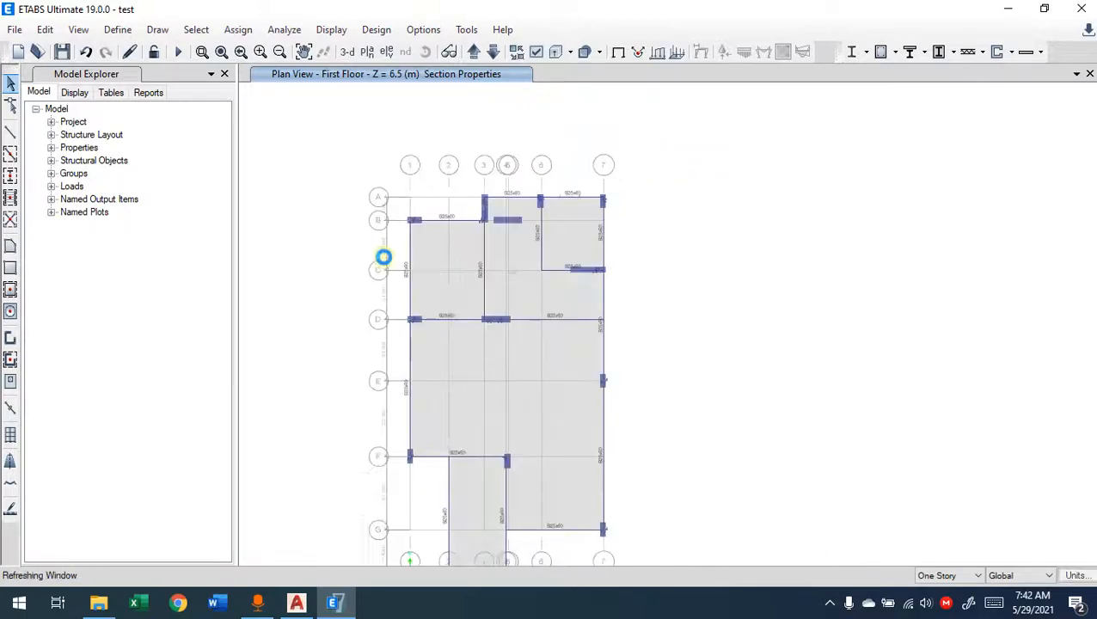
middle_click_drag(455, 293, 448, 242)
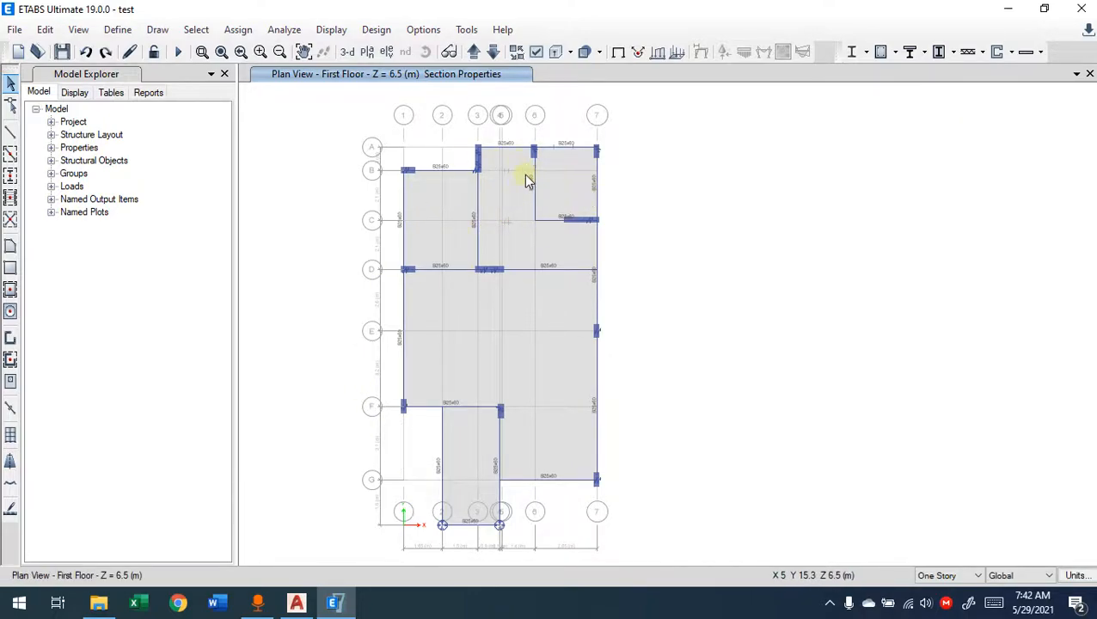
Step: Display the frame labels on the First Floor plan and check the section and label of the beam on grid A between grids 3 and 6
right_click(658, 182)
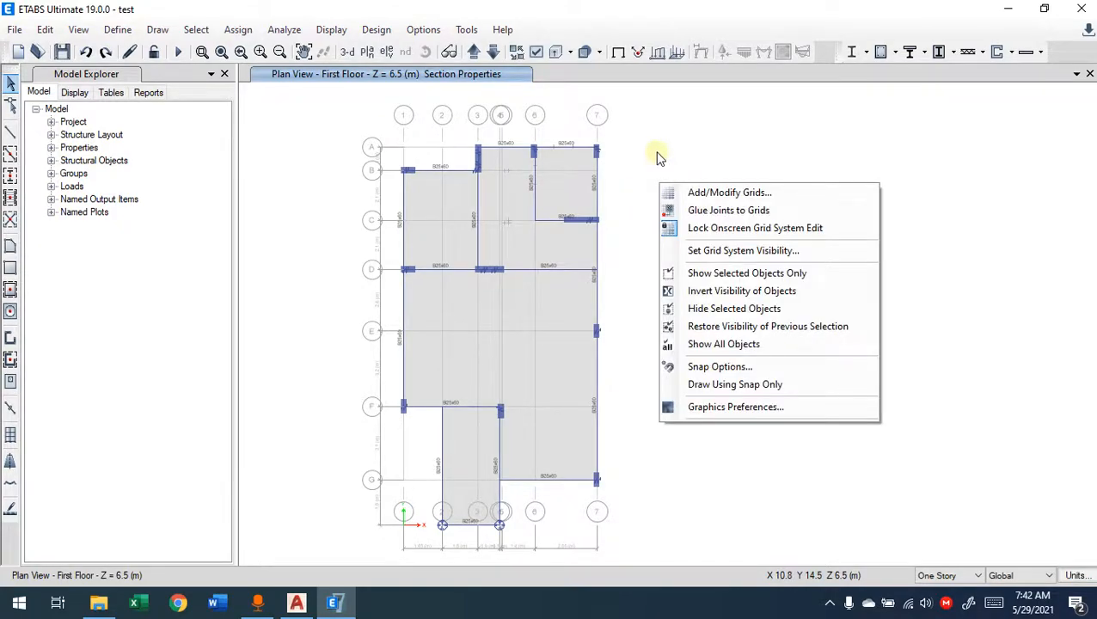
left_click(653, 151)
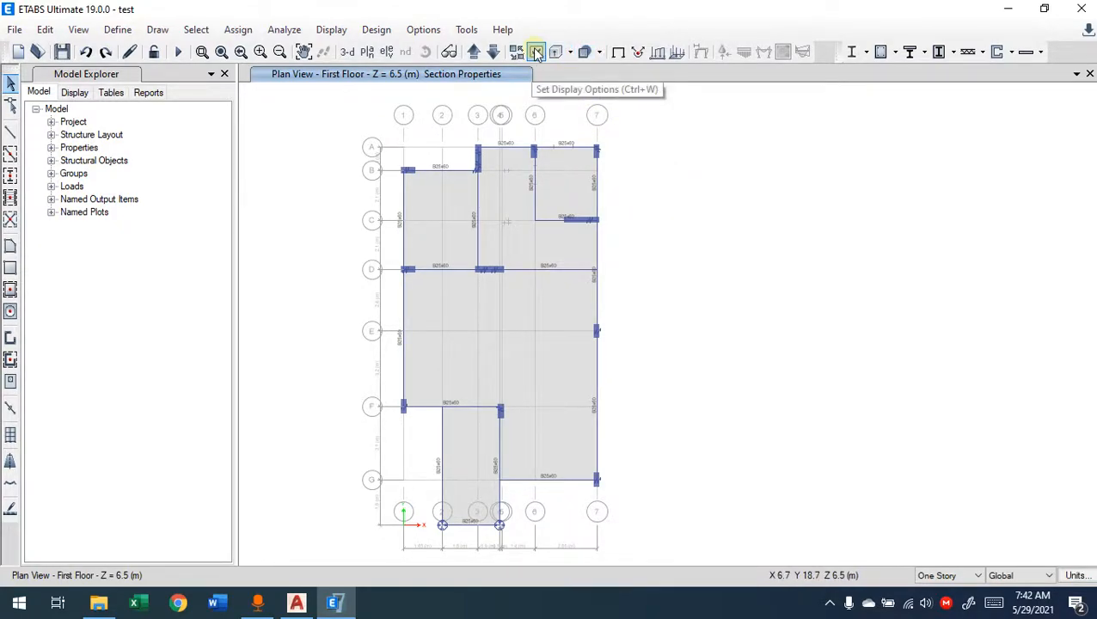
left_click(537, 53)
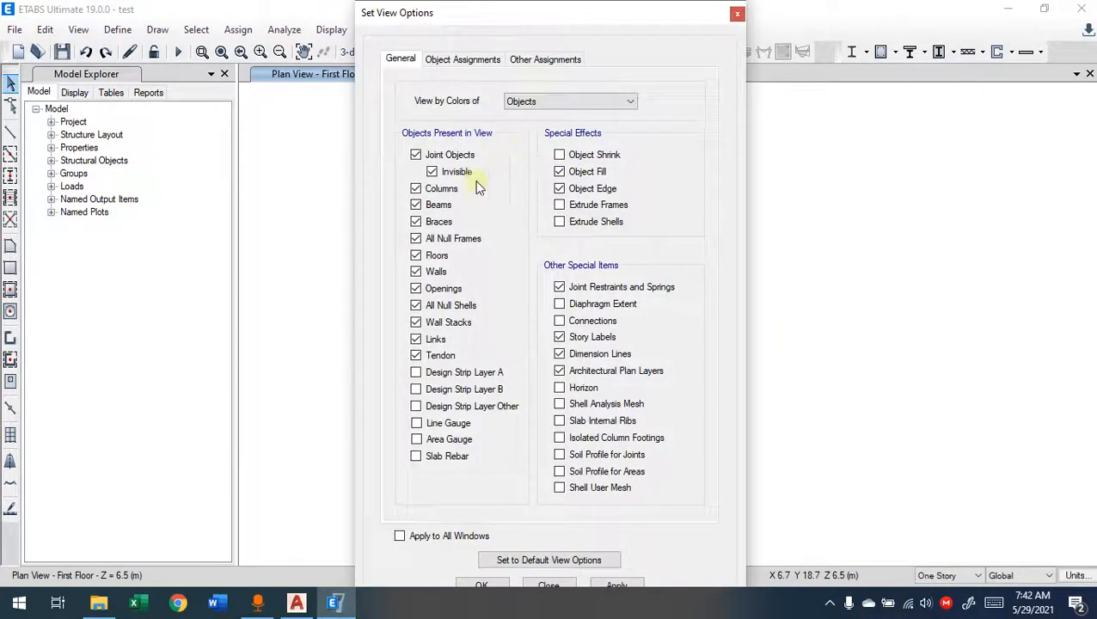
left_click(469, 60)
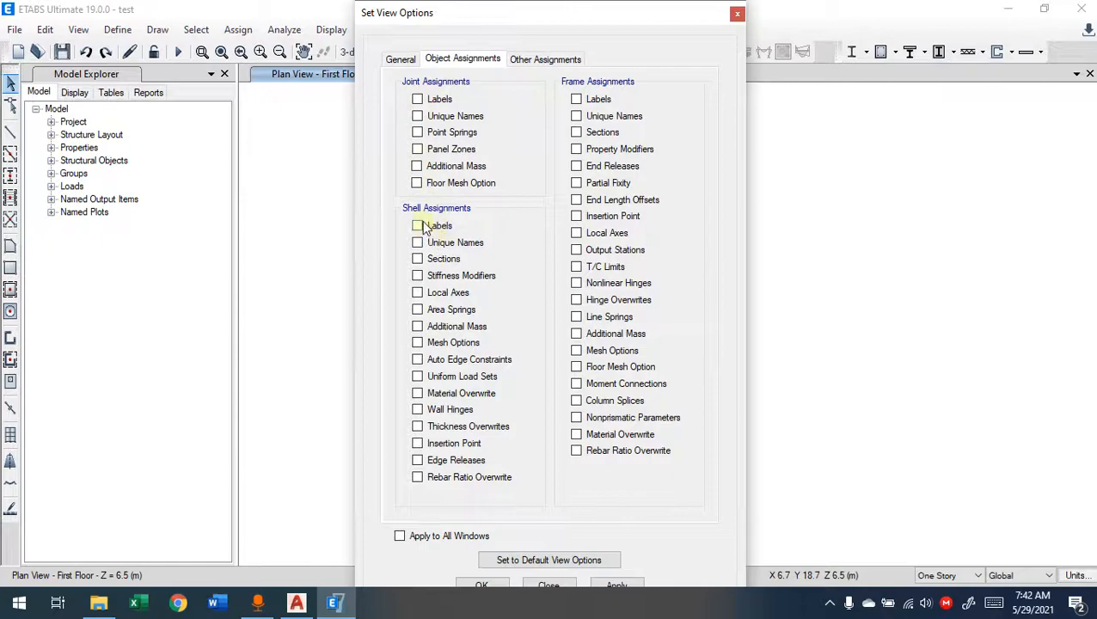
left_click(576, 99)
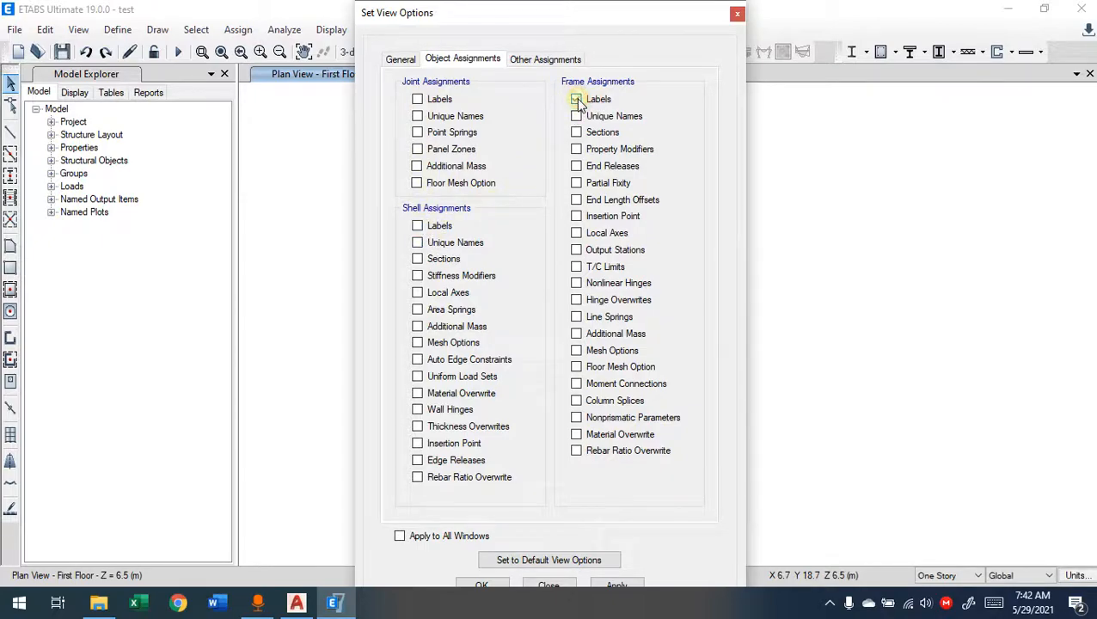
left_click(611, 583)
left_click(505, 584)
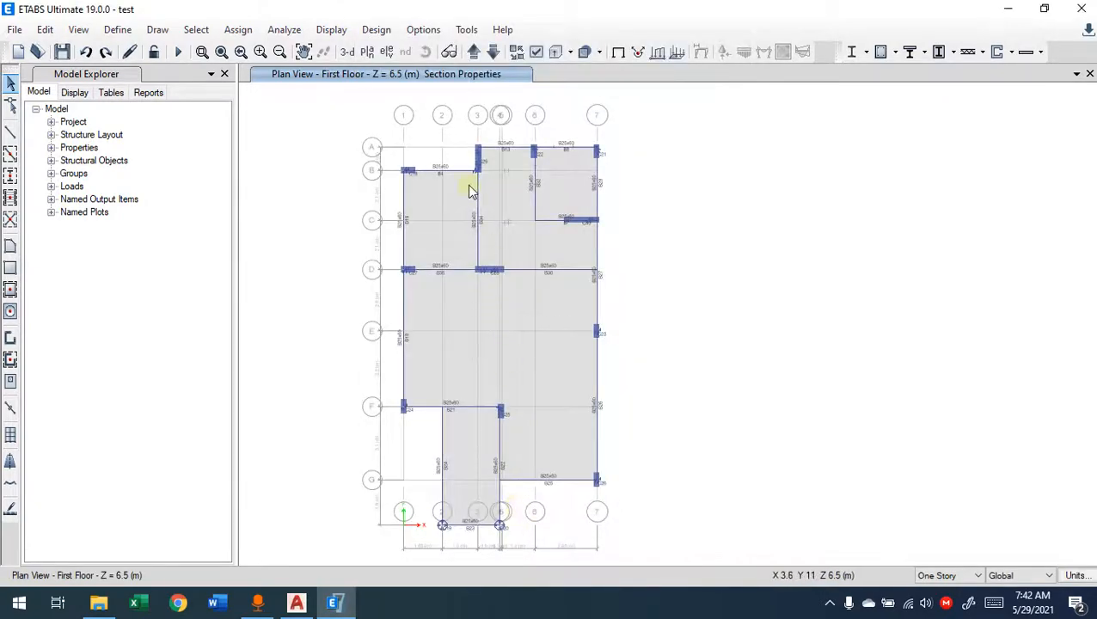
scroll(447, 127, "up", 5)
scroll(622, 323, "down", 3)
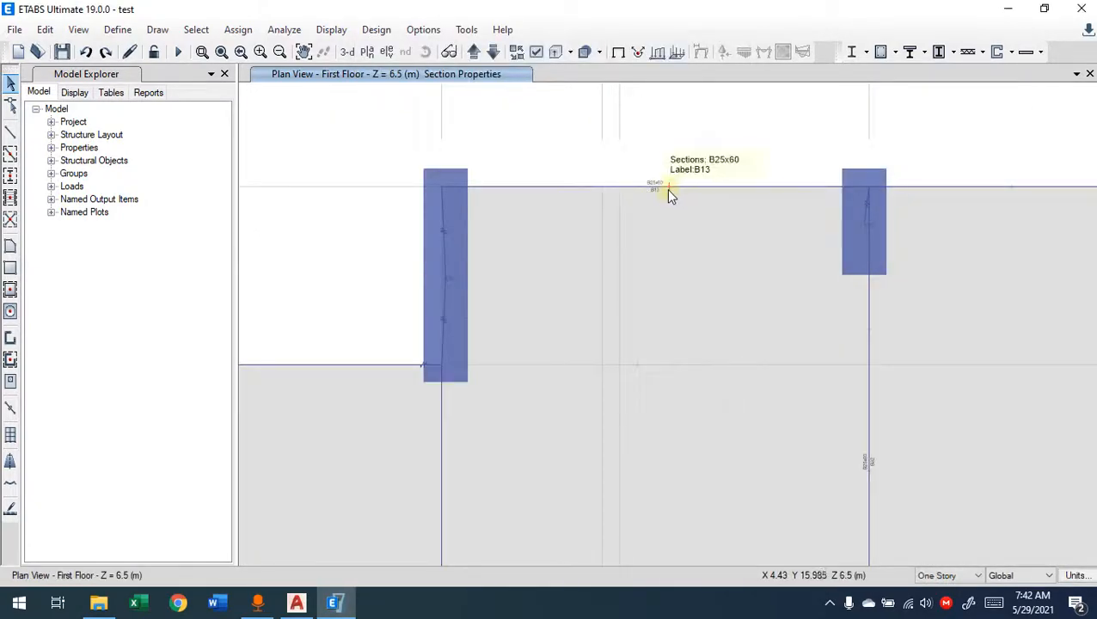
scroll(666, 188, "down", 2)
scroll(654, 185, "down", 4)
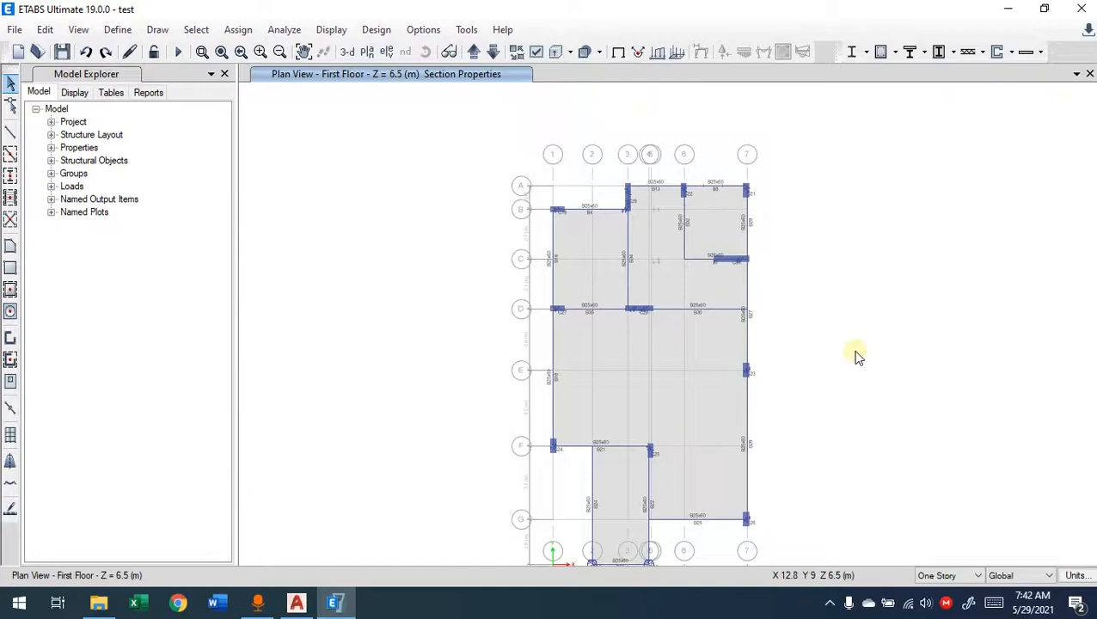
Step: Review the assignment options offered for joints, frames, shells and their loads, and look over the define commands
left_click(239, 30)
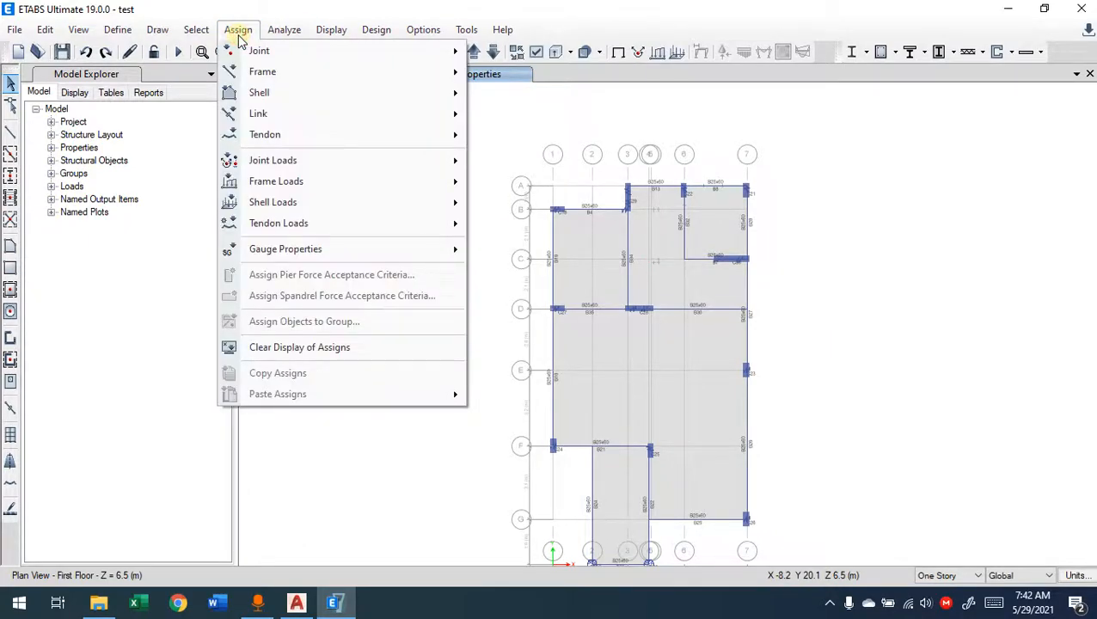
mouse_move(271, 54)
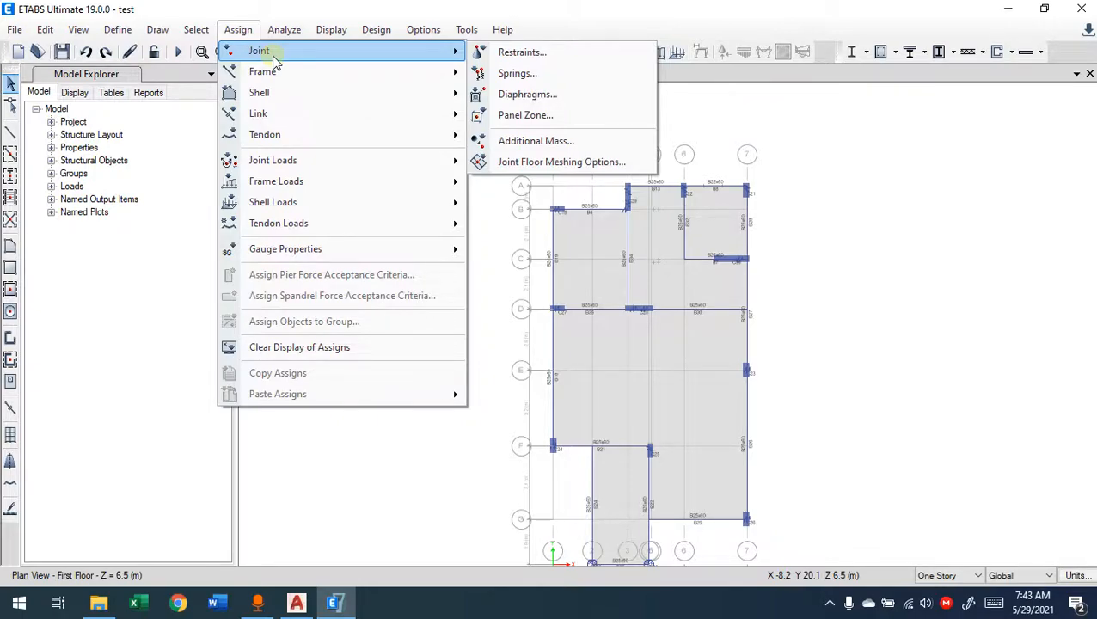
mouse_move(277, 74)
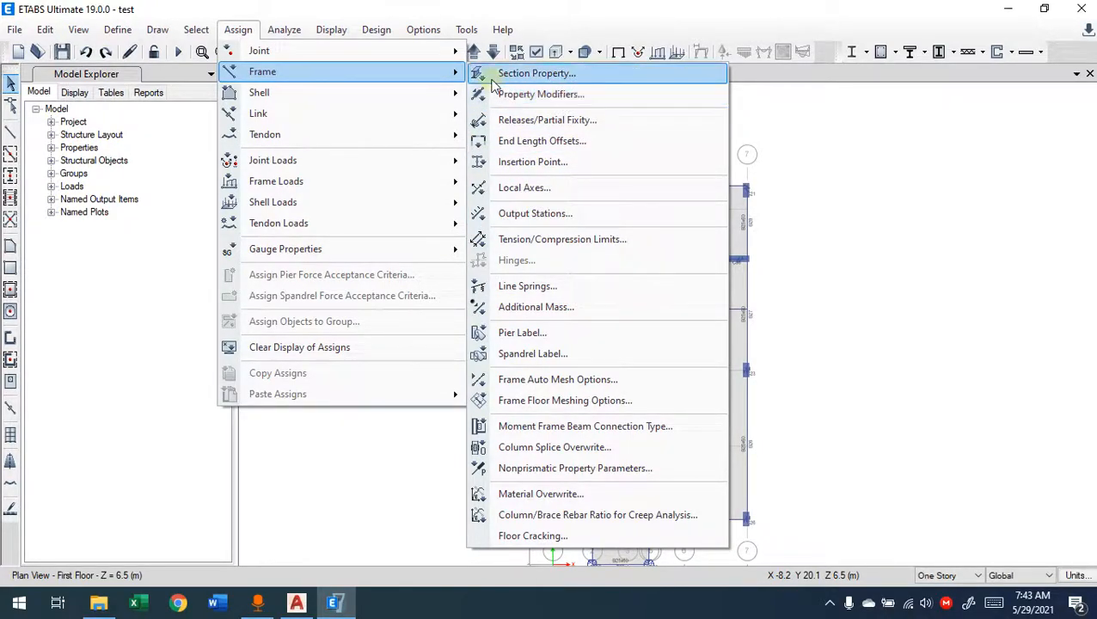
mouse_move(368, 96)
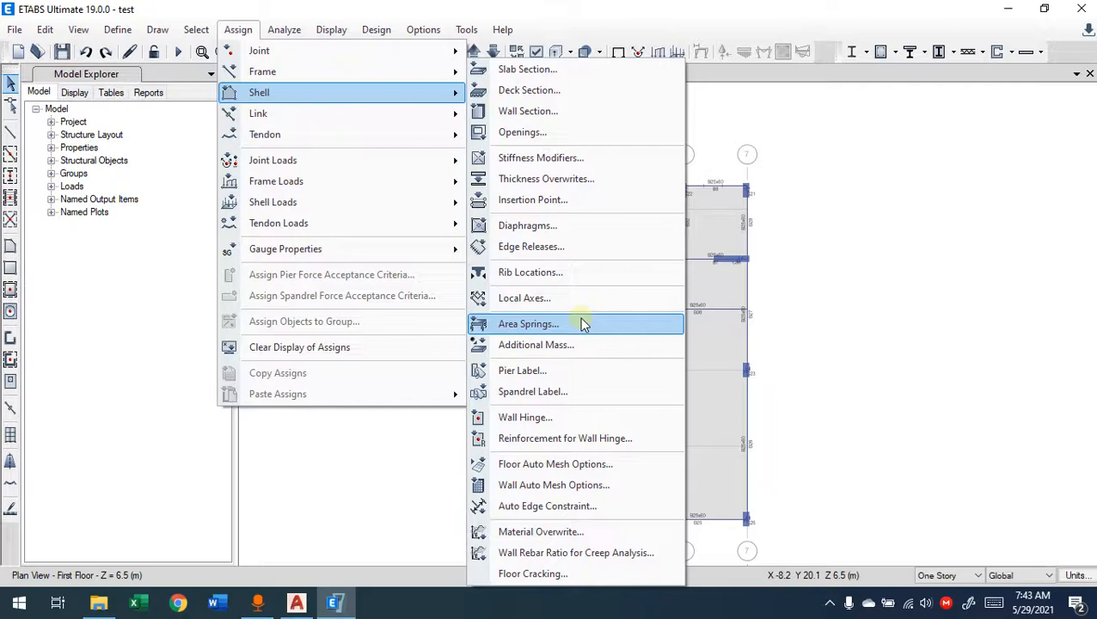
mouse_move(304, 53)
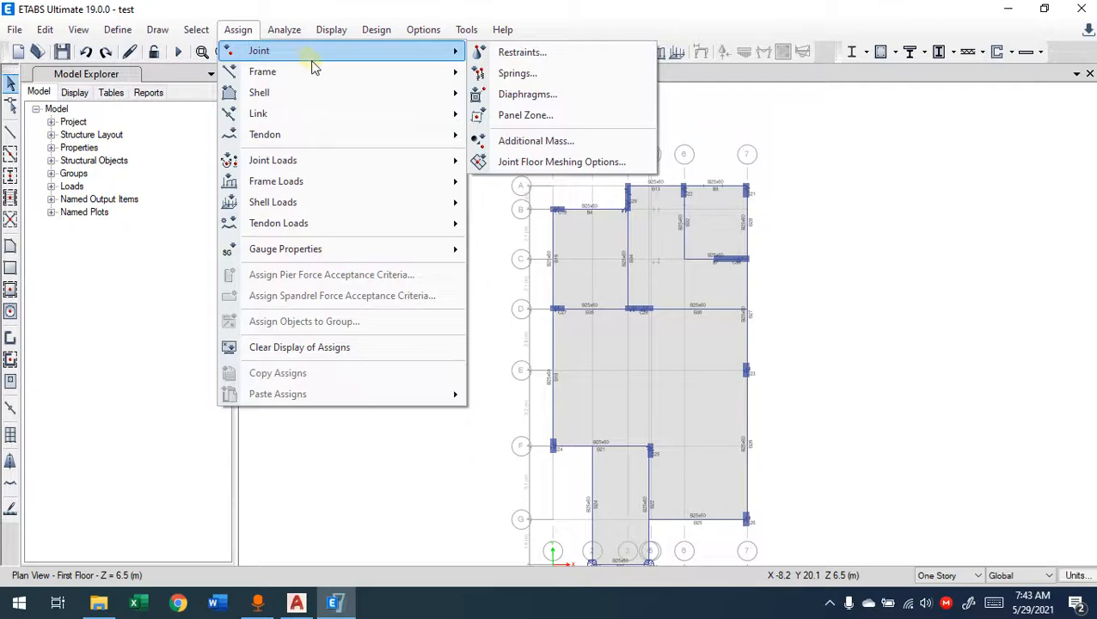
mouse_move(313, 76)
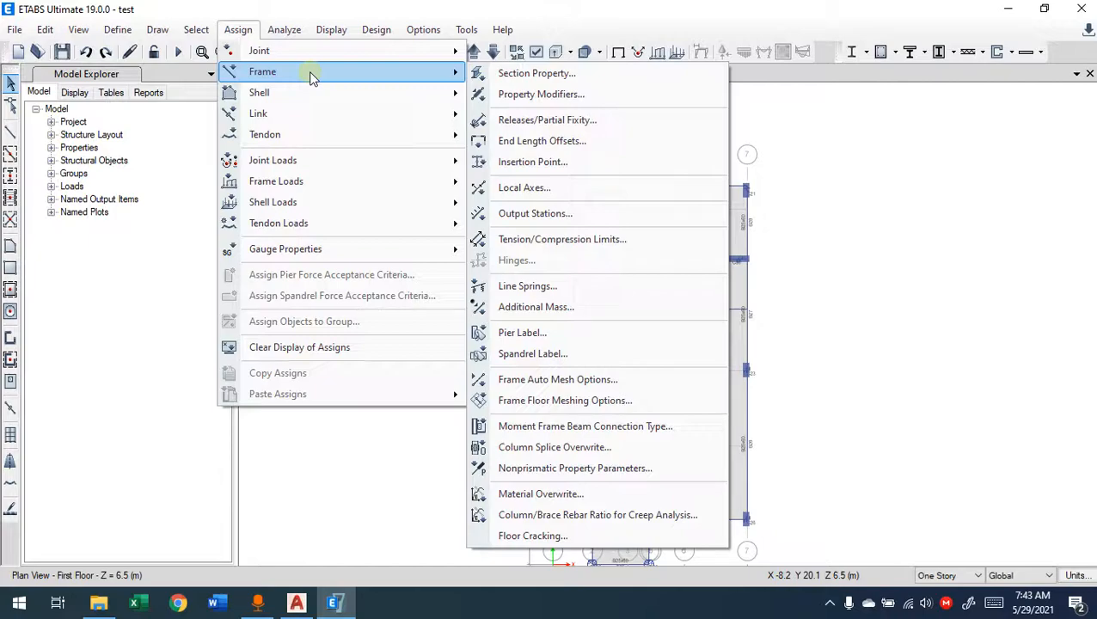
mouse_move(252, 165)
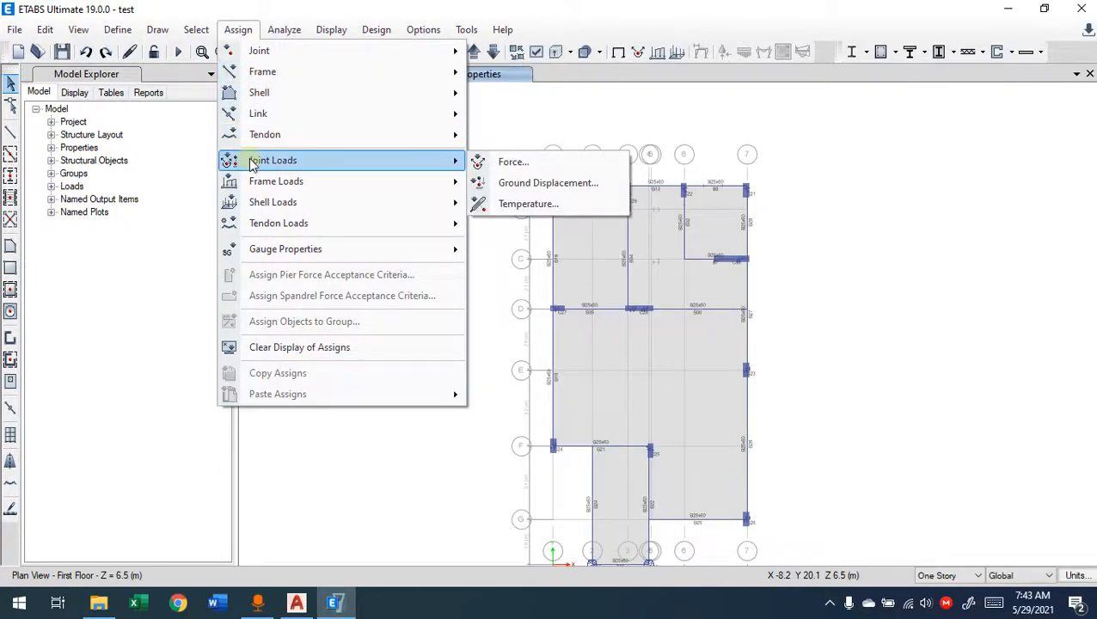
mouse_move(275, 190)
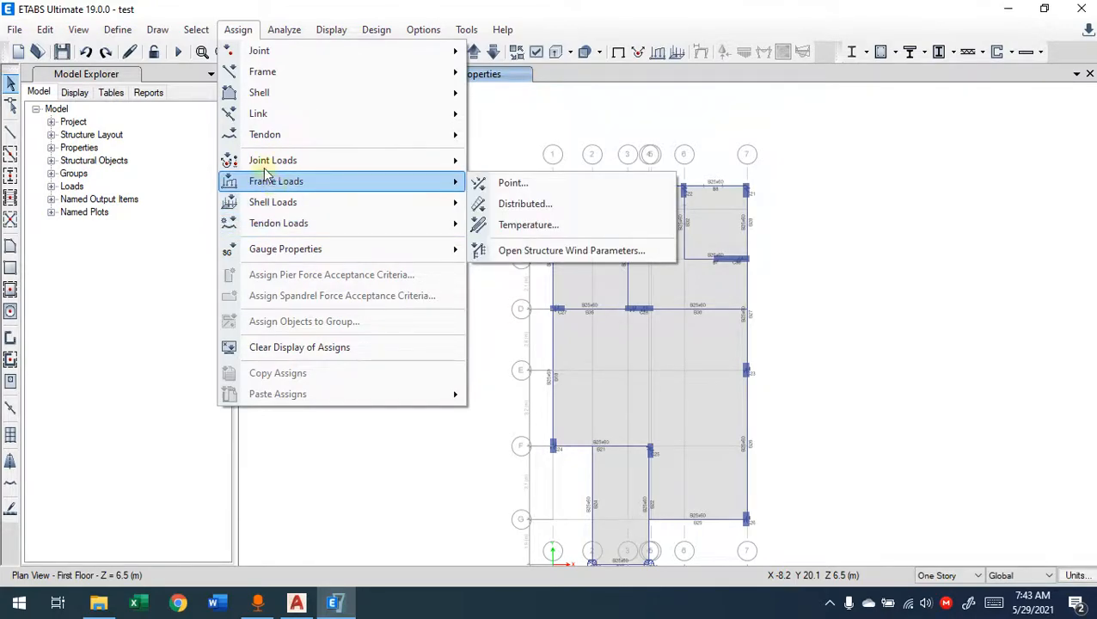
mouse_move(308, 167)
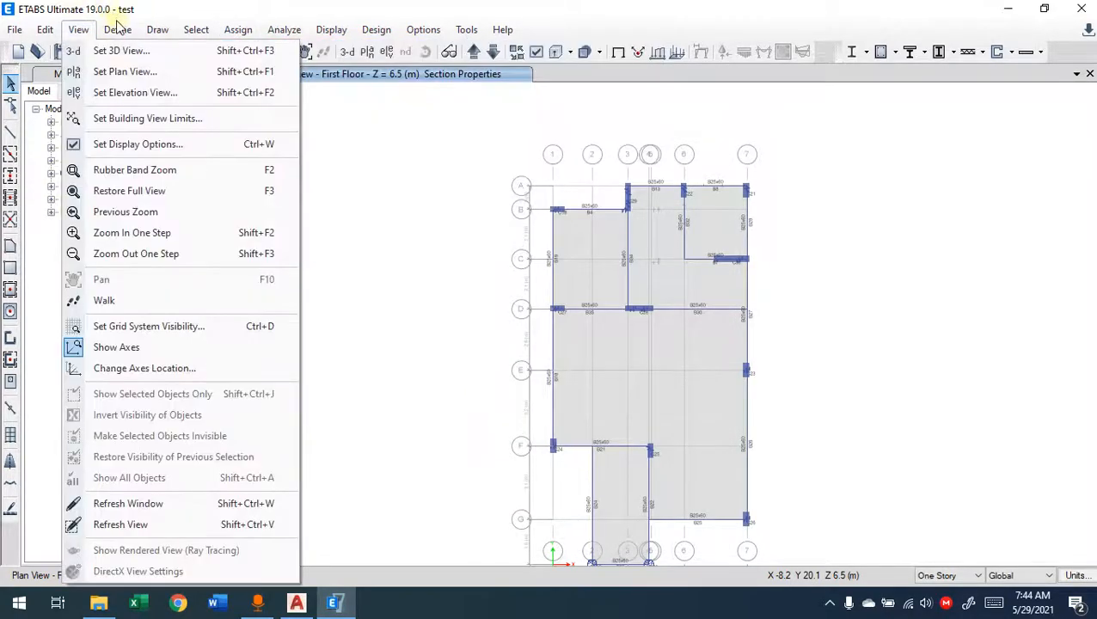
mouse_move(118, 30)
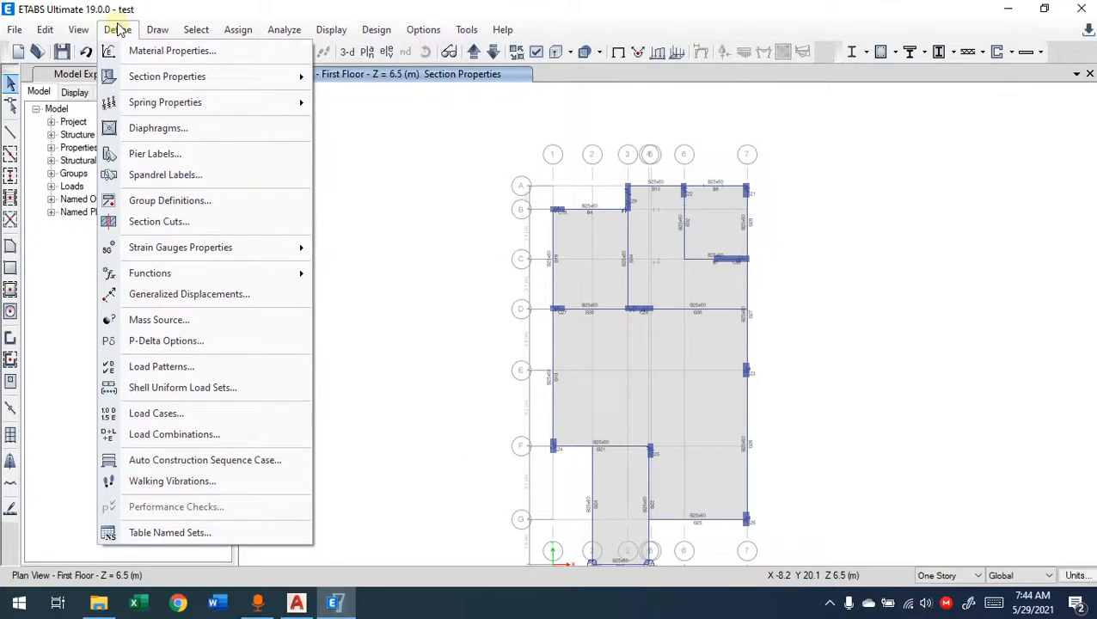
left_click(118, 29)
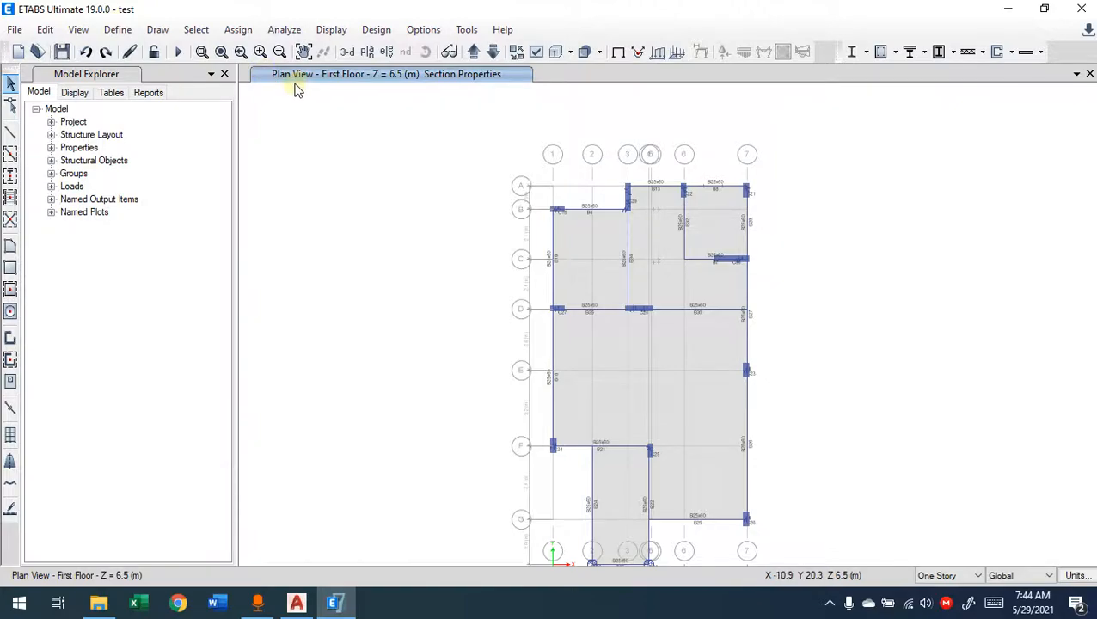
Step: Switch to the default 3-D view and turn the building to a low side view of its column bases
middle_click_drag(502, 262, 448, 238)
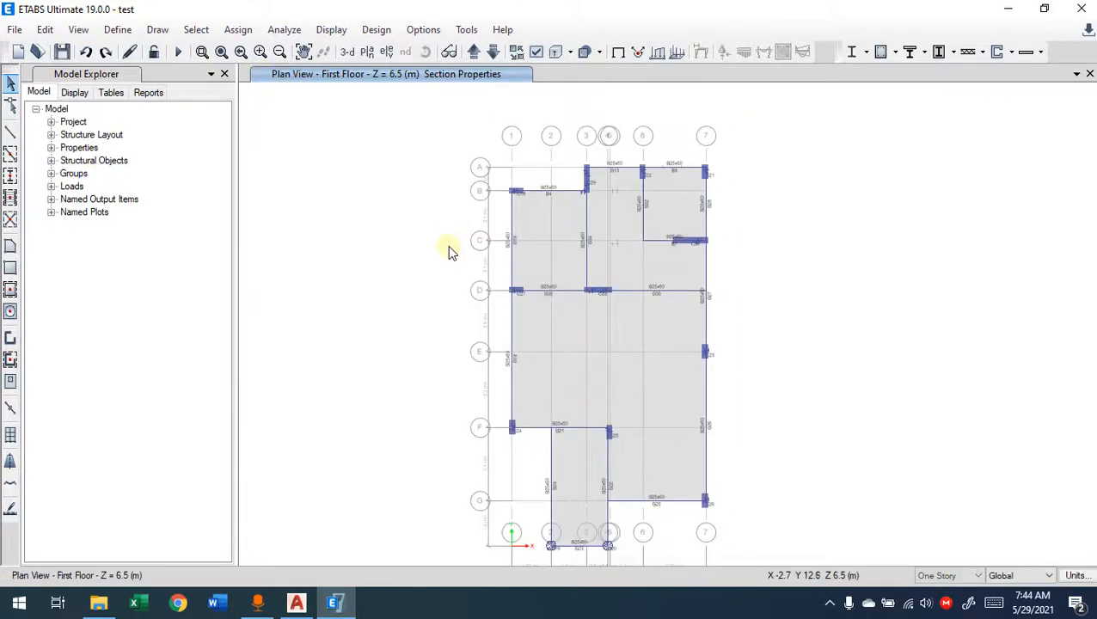
left_click(365, 33)
left_click(323, 217)
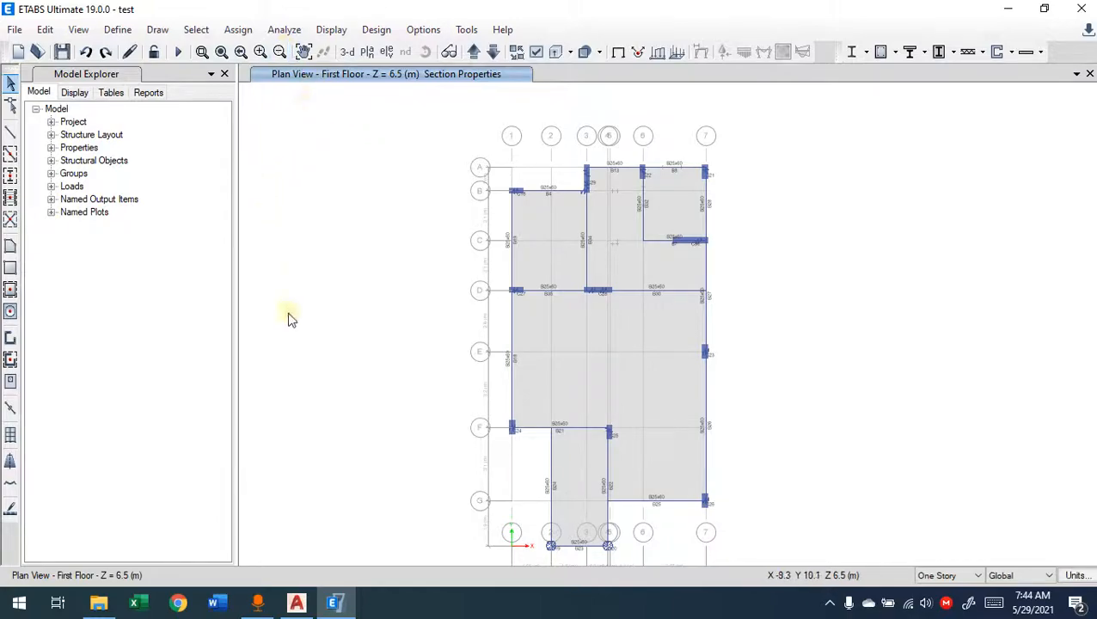
left_click(347, 52)
scroll(714, 395, "up", 5)
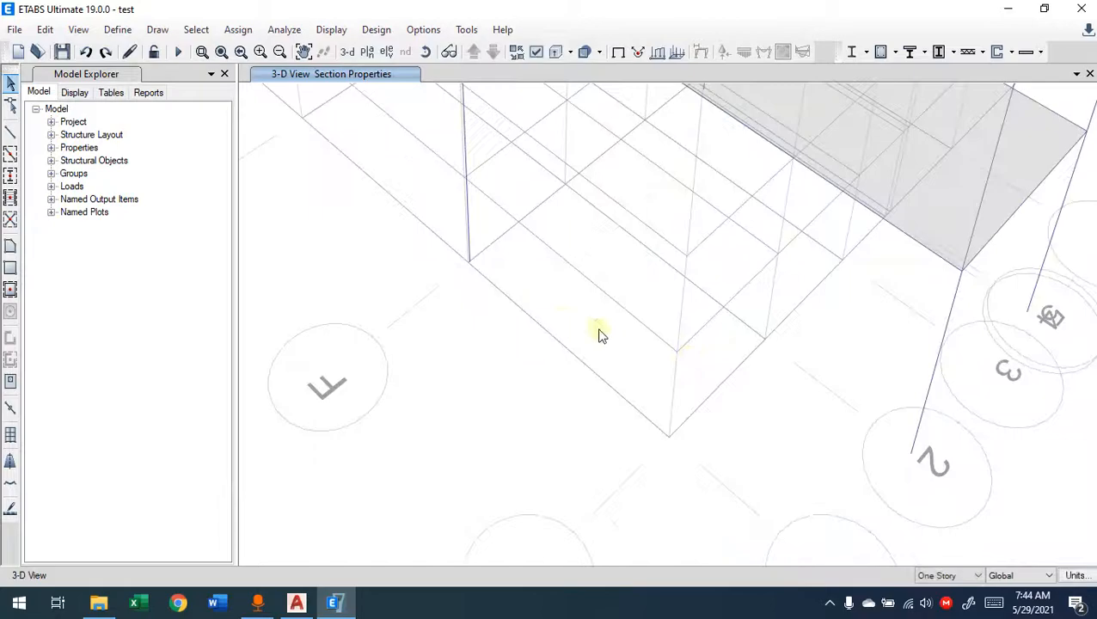
scroll(634, 290, "down", 6)
scroll(632, 289, "up", 5)
scroll(634, 290, "down", 1)
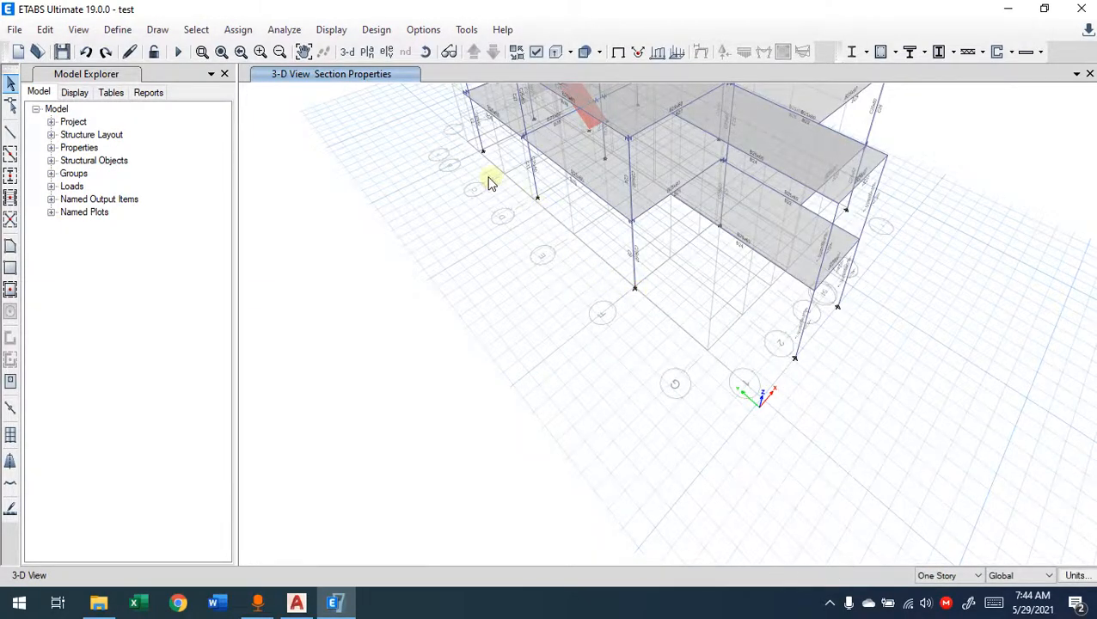
middle_click_drag(748, 346, 939, 238, "shift")
middle_click_drag(737, 218, 870, 216, "shift")
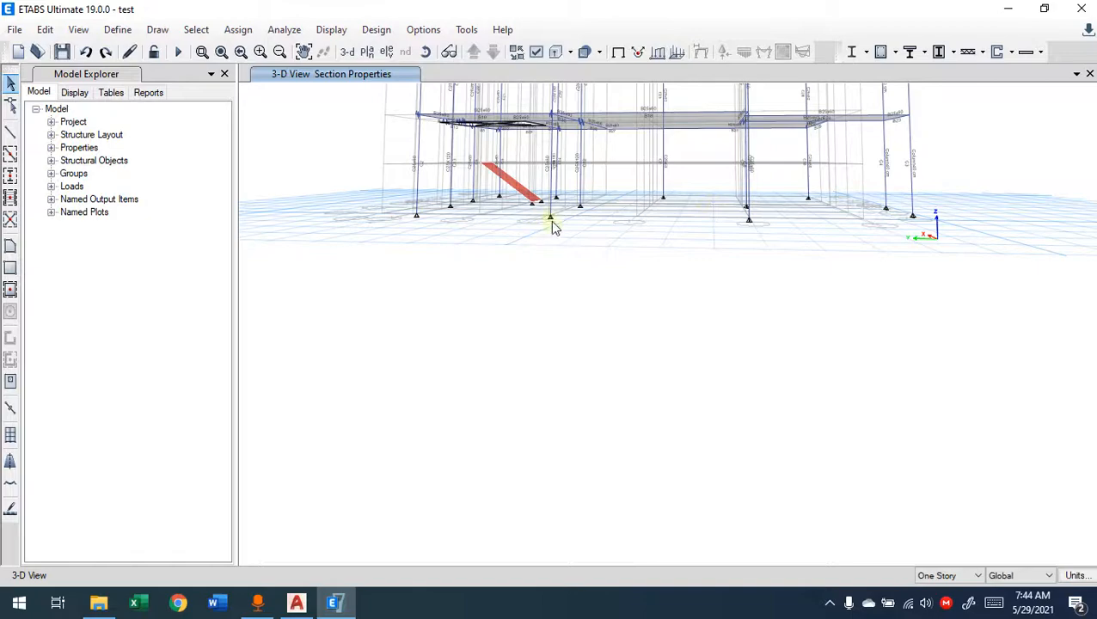
Step: Examine the support symbols at the column bases up close in the 3-D view
scroll(551, 220, "up", 2)
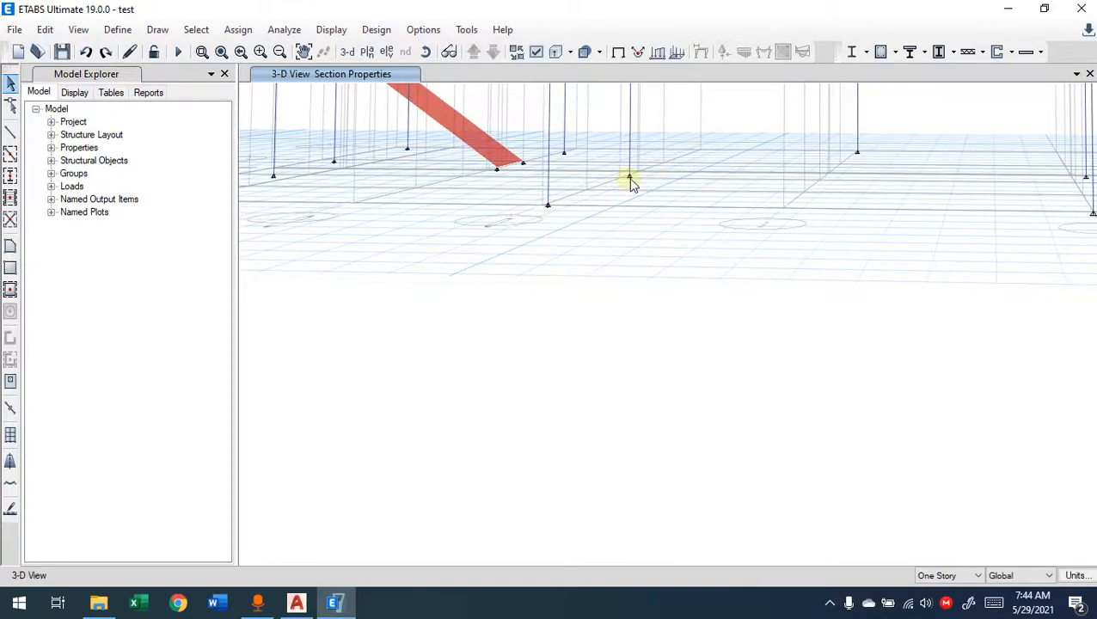
scroll(624, 214, "down", 3)
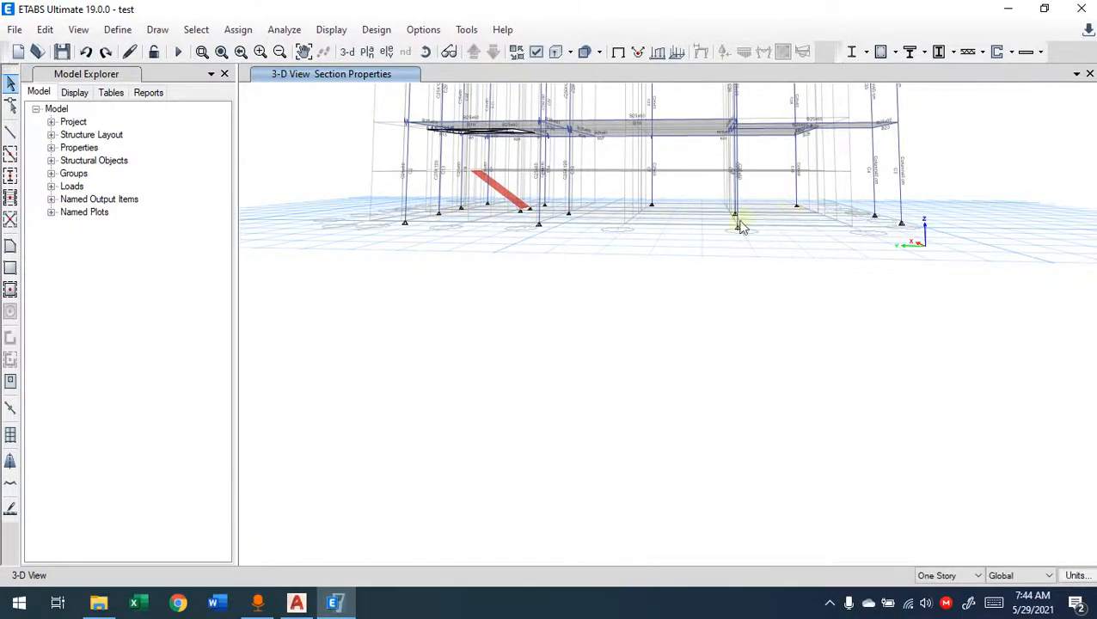
scroll(746, 234, "up", 3)
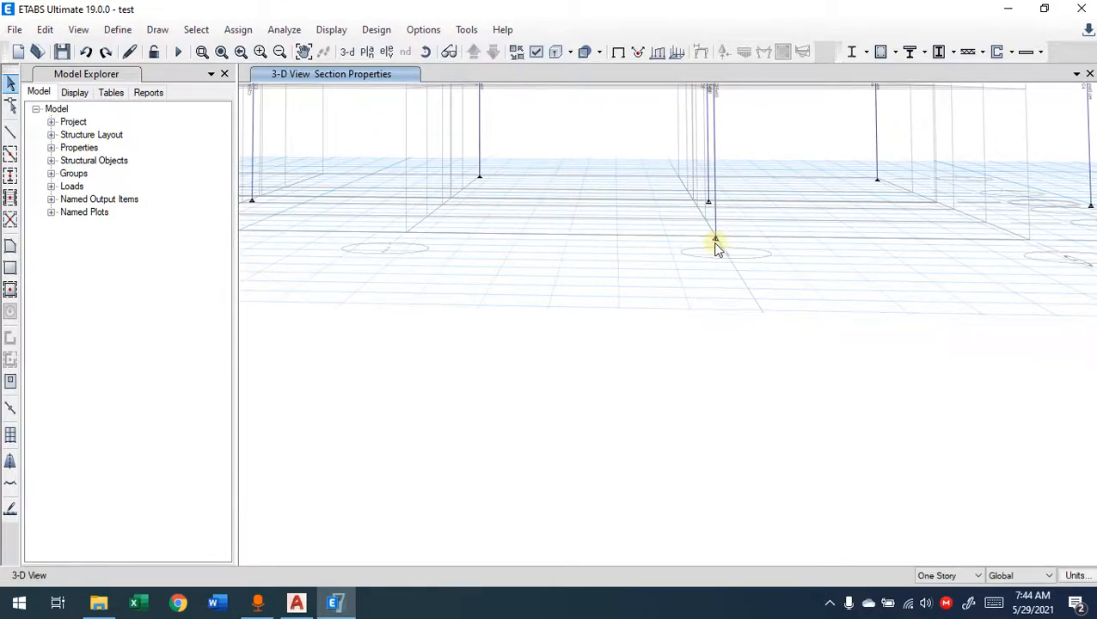
key("ctrl+alt+d")
mouse_move(717, 240)
left_mouse_down()
mouse_move(702, 259)
mouse_move(733, 271)
mouse_move(704, 247)
mouse_move(715, 240)
mouse_move(717, 264)
left_mouse_up()
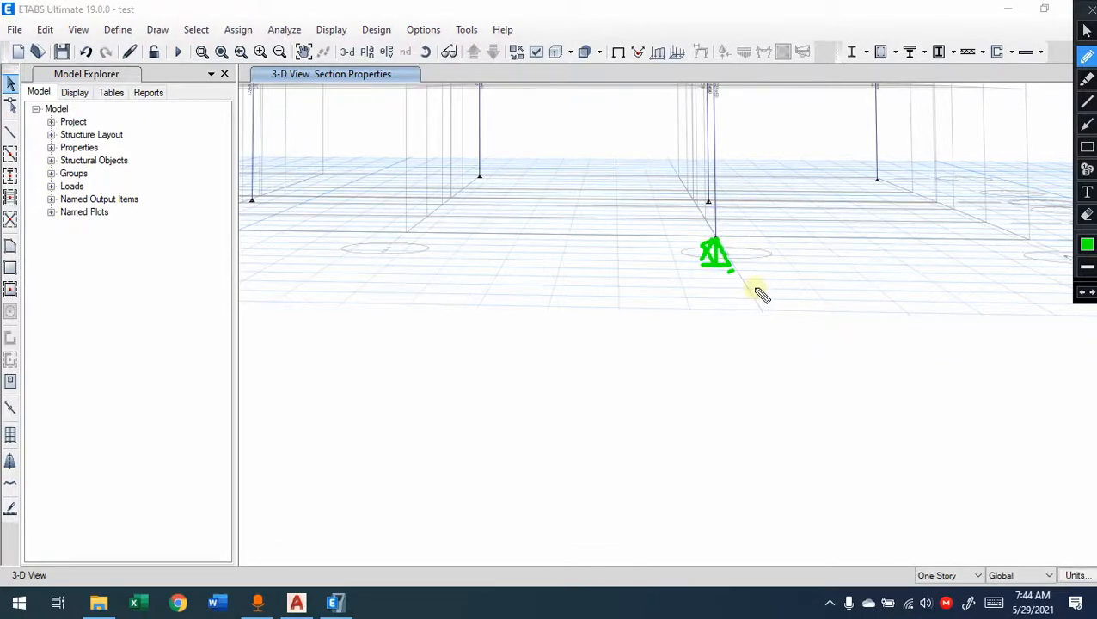
key("Escape")
scroll(746, 294, "down", 5)
middle_click_drag(890, 312, 587, 327)
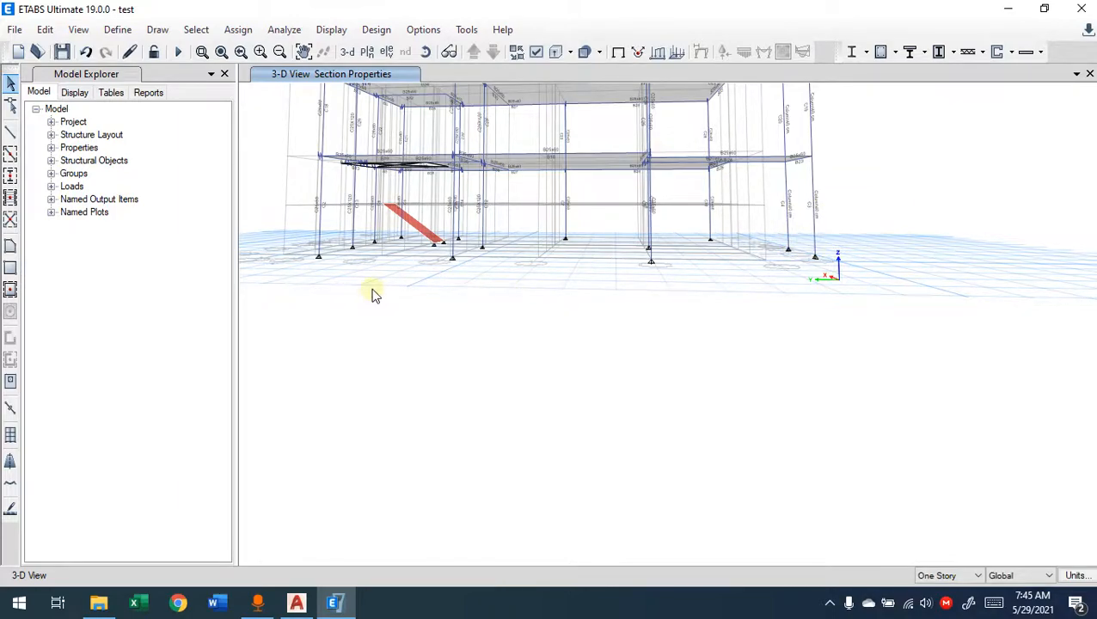
Step: Select all joints on the BASE story using selection by stories
left_click(196, 29)
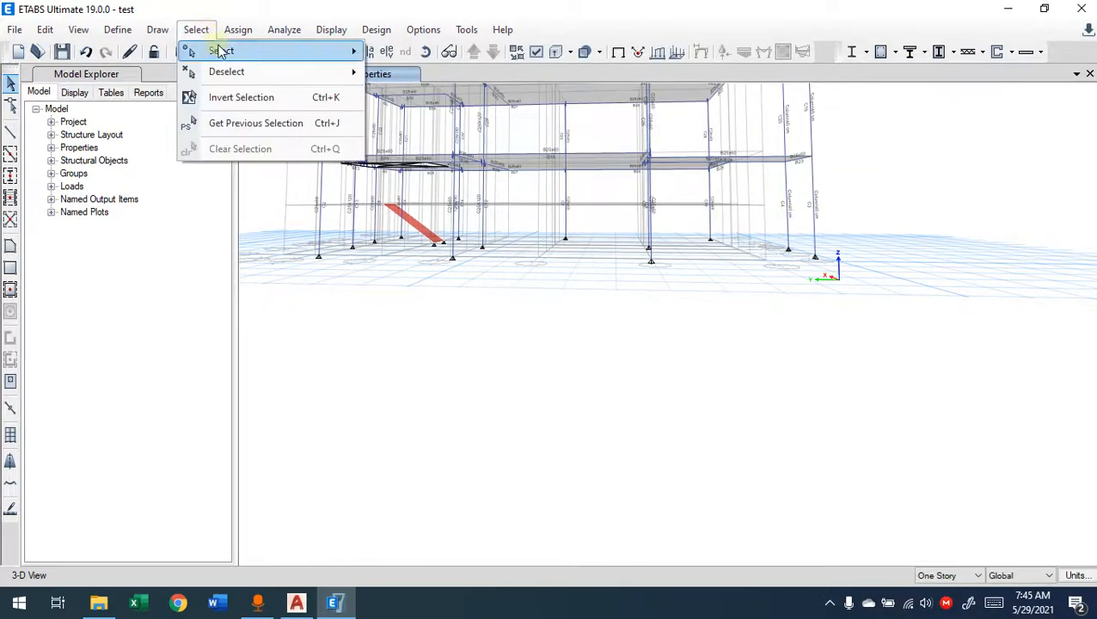
mouse_move(221, 51)
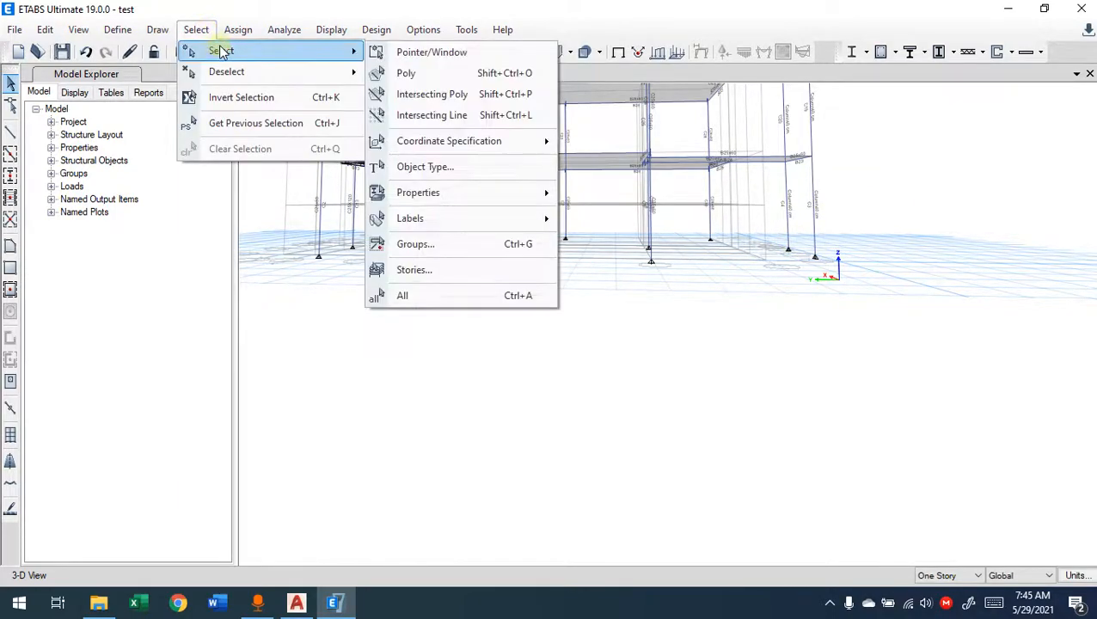
left_click(452, 270)
left_click(157, 216)
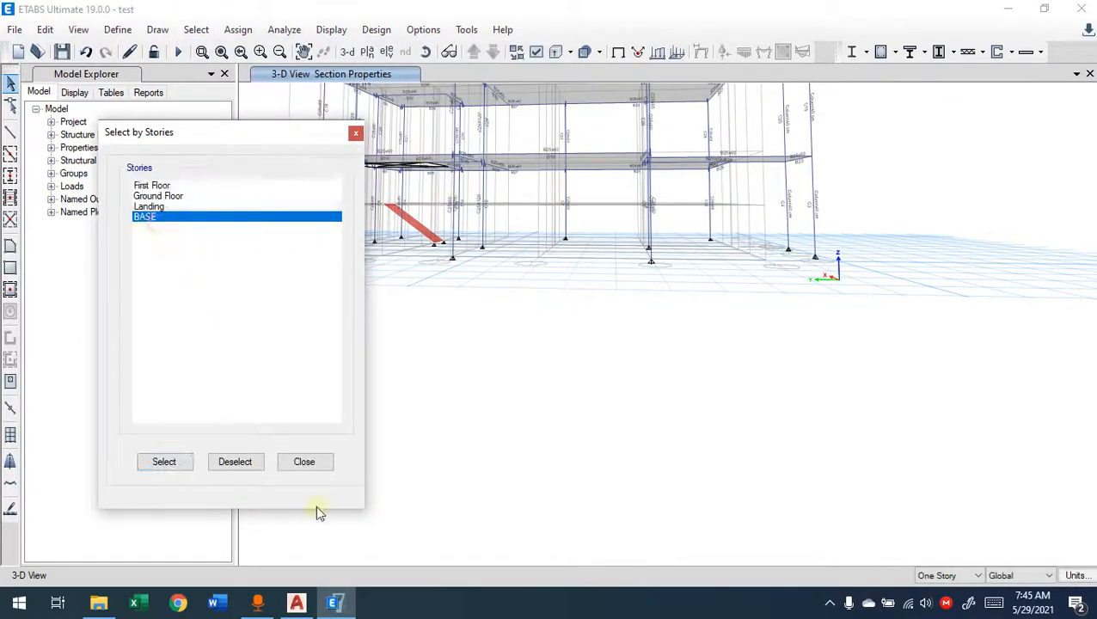
left_click(182, 465)
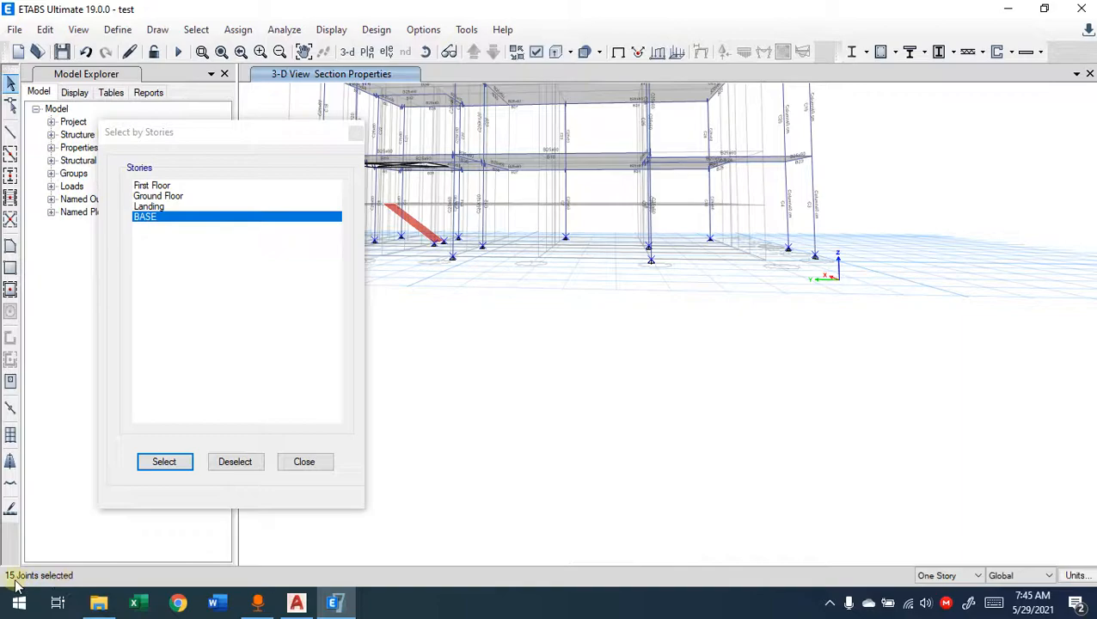
left_click(306, 462)
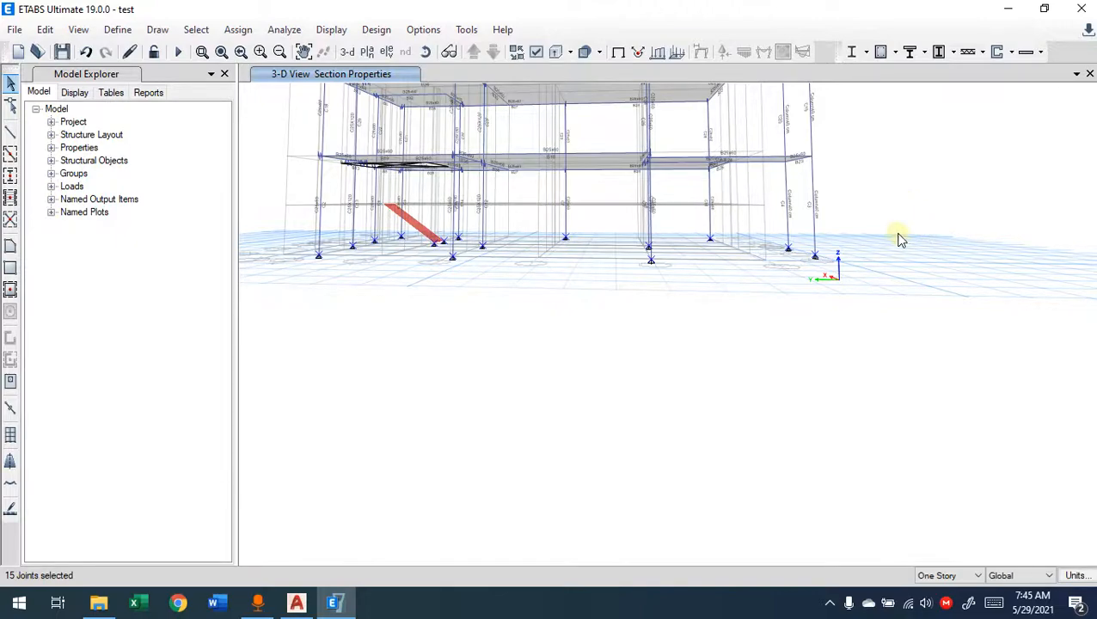
Step: View the building almost level with the ground and select the base supports with a crossing window spanning all column bases
middle_click_drag(871, 316, 875, 294, "shift")
left_click_drag(862, 220, 291, 293)
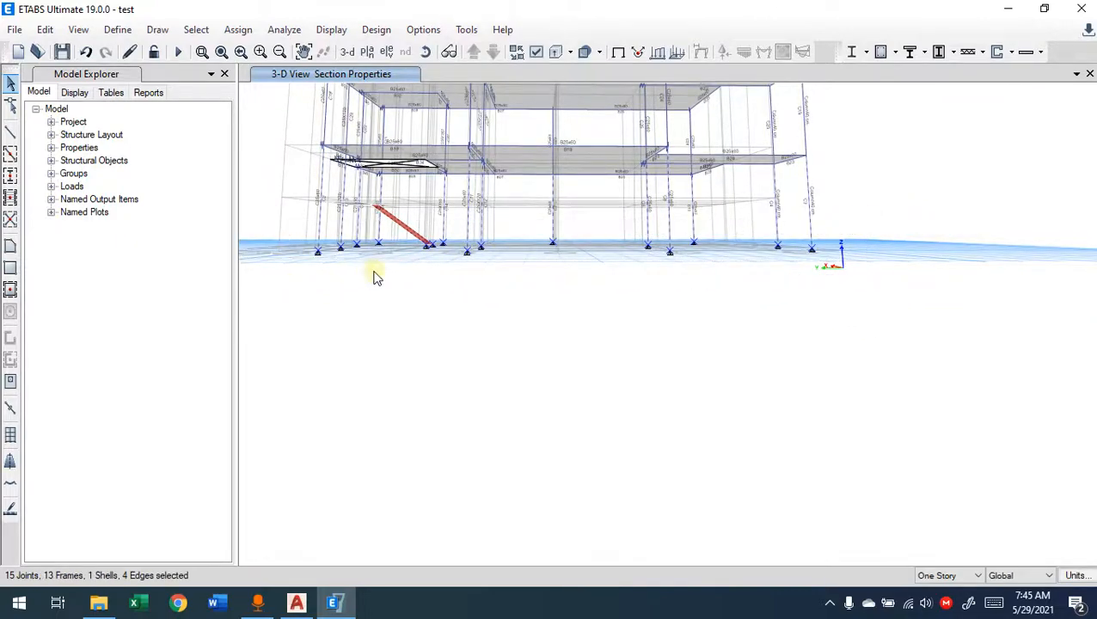
left_click(374, 272)
left_click_drag(913, 228, 297, 342)
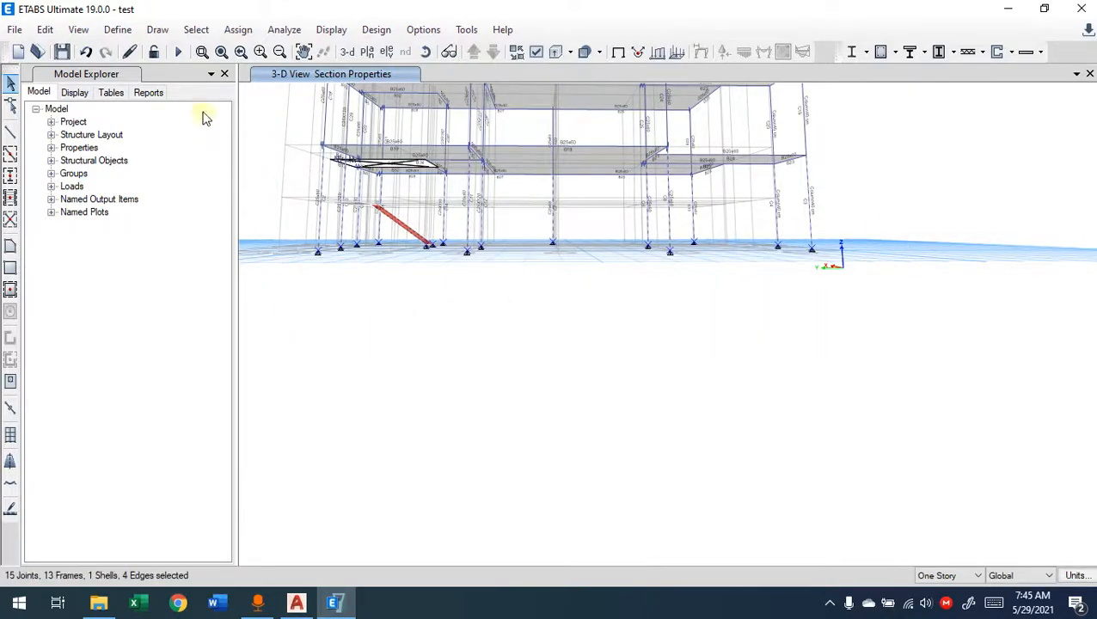
Step: Remove the columns from the current selection by object type
left_click(198, 29)
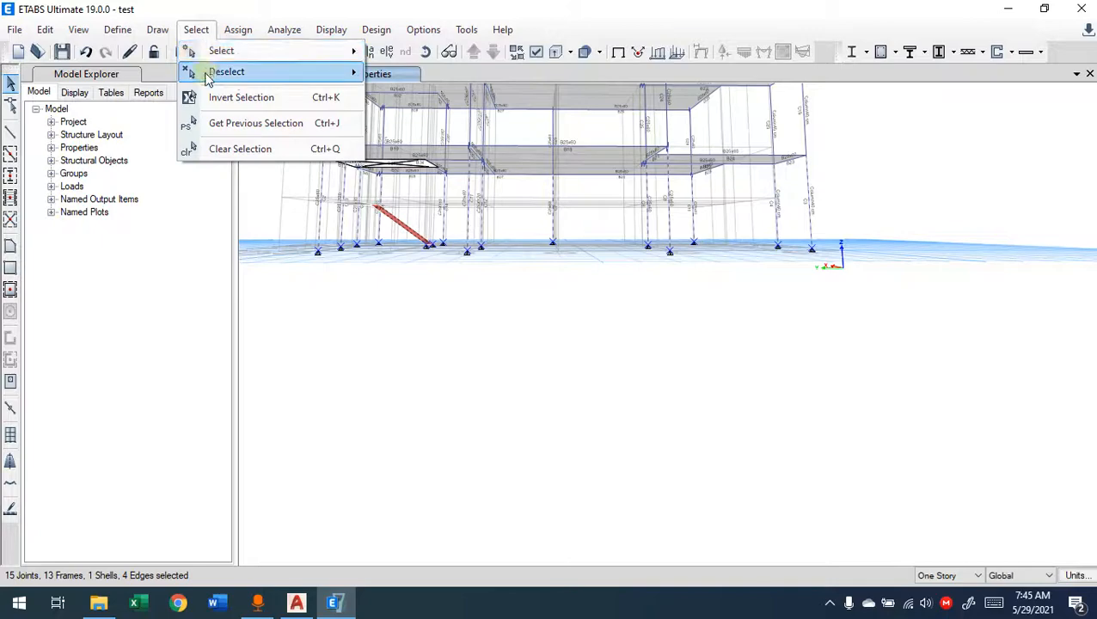
mouse_move(206, 74)
left_click(413, 188)
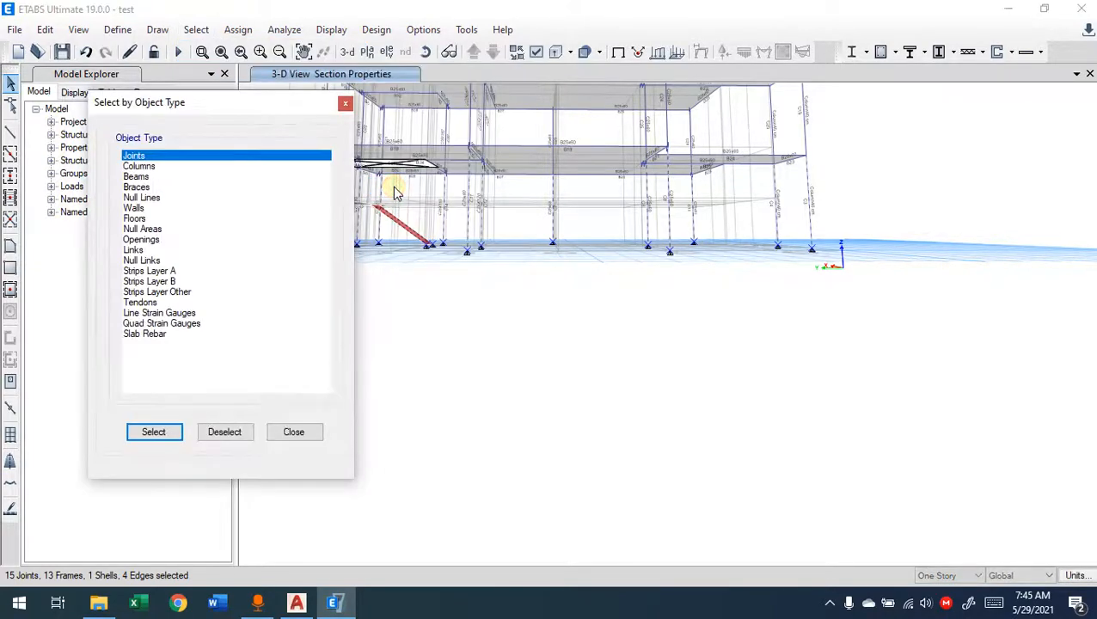
left_click_drag(187, 110, 132, 86)
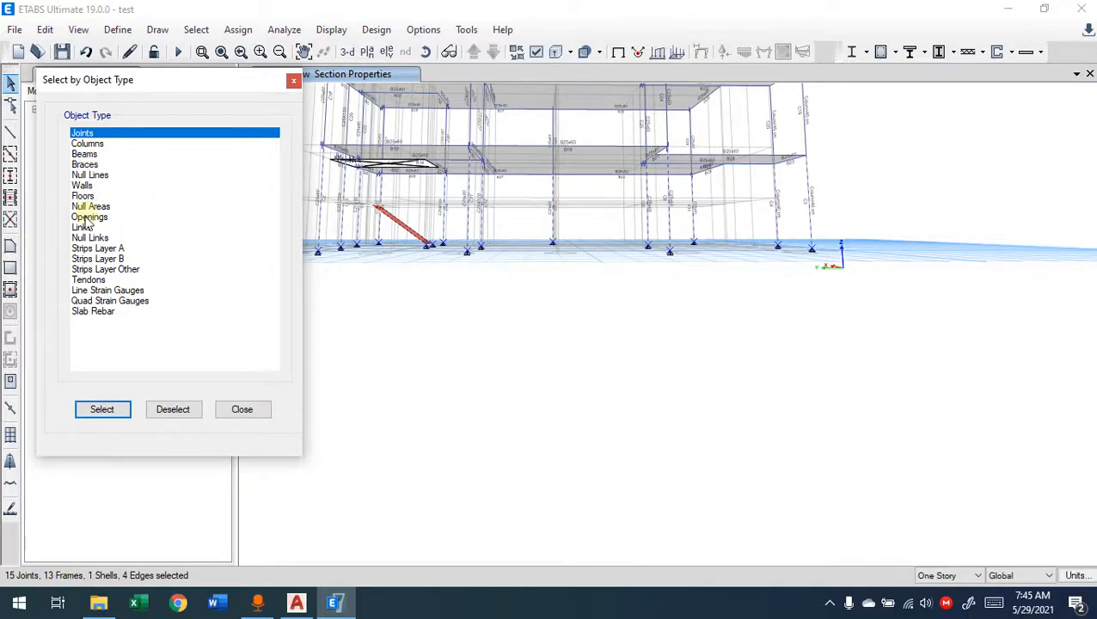
left_click(84, 153)
left_click(87, 144)
left_click(183, 417)
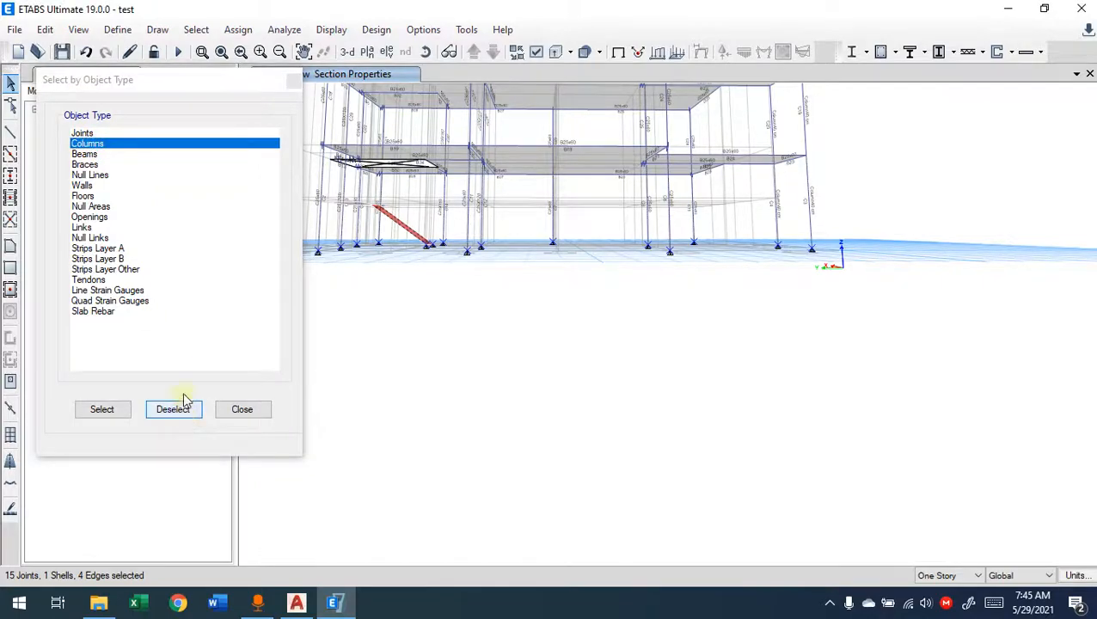
Step: Try to remove the floors from the current selection by object type and finish the object-type selection
left_click(86, 197)
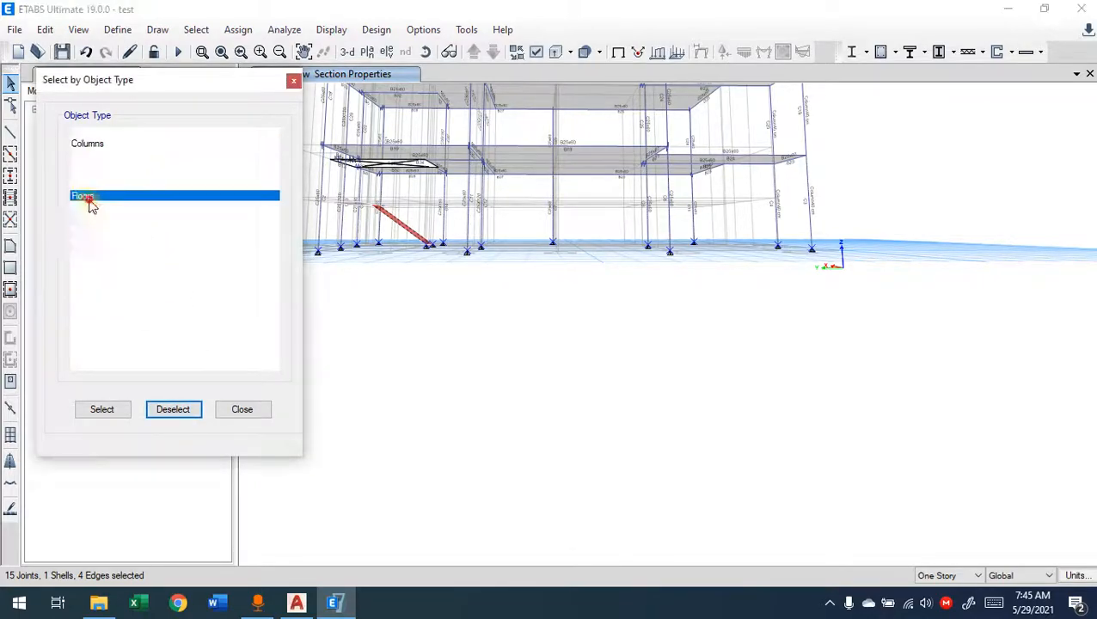
left_click(160, 409)
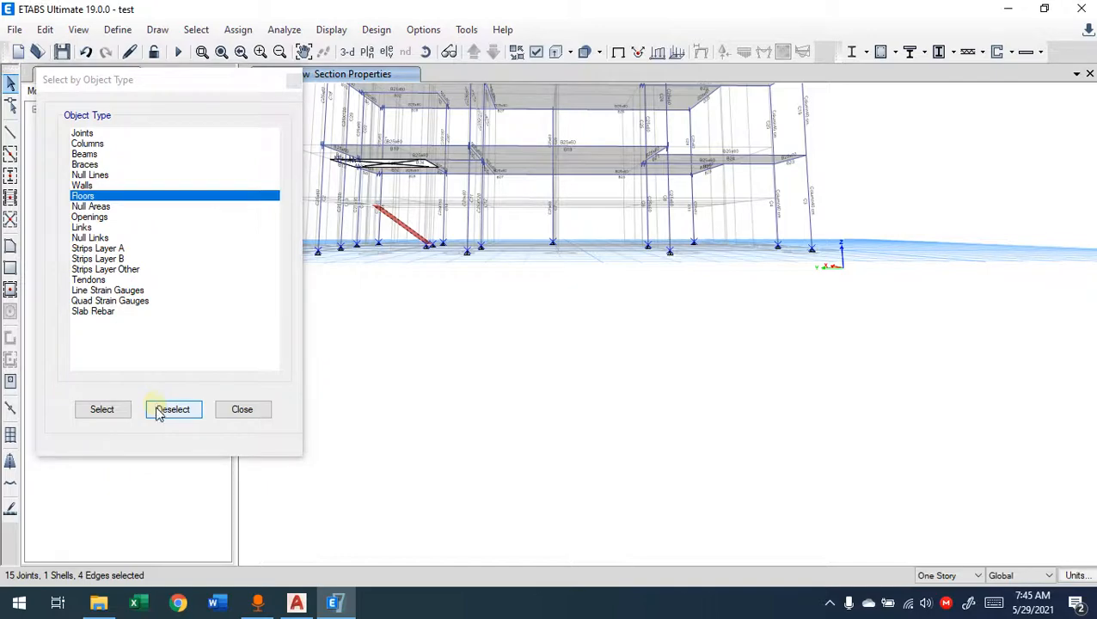
left_click(90, 206)
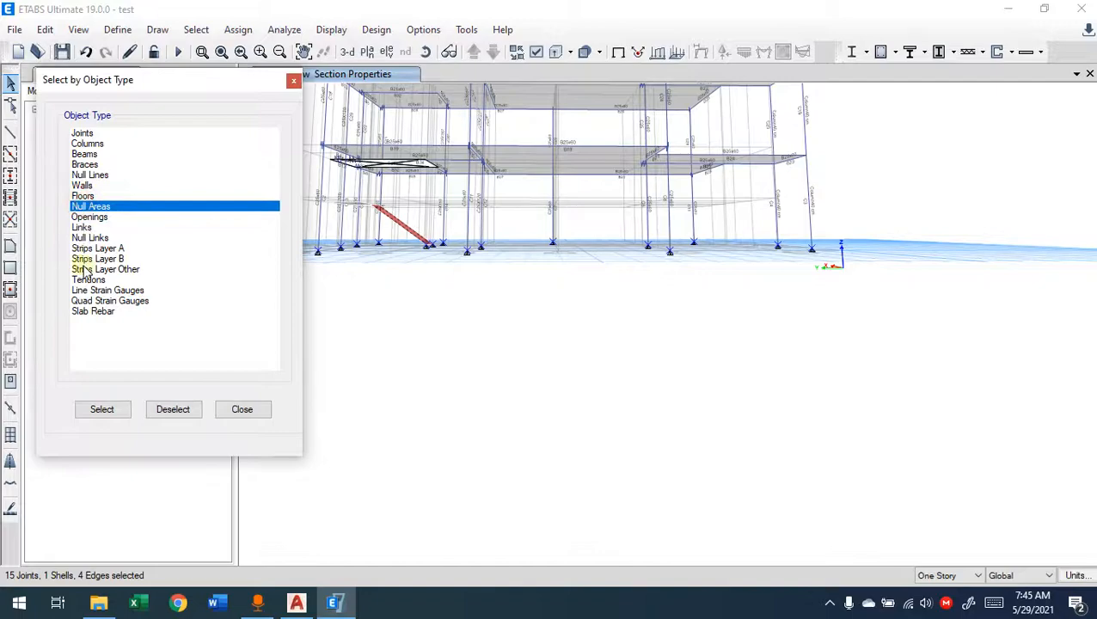
left_click(87, 197)
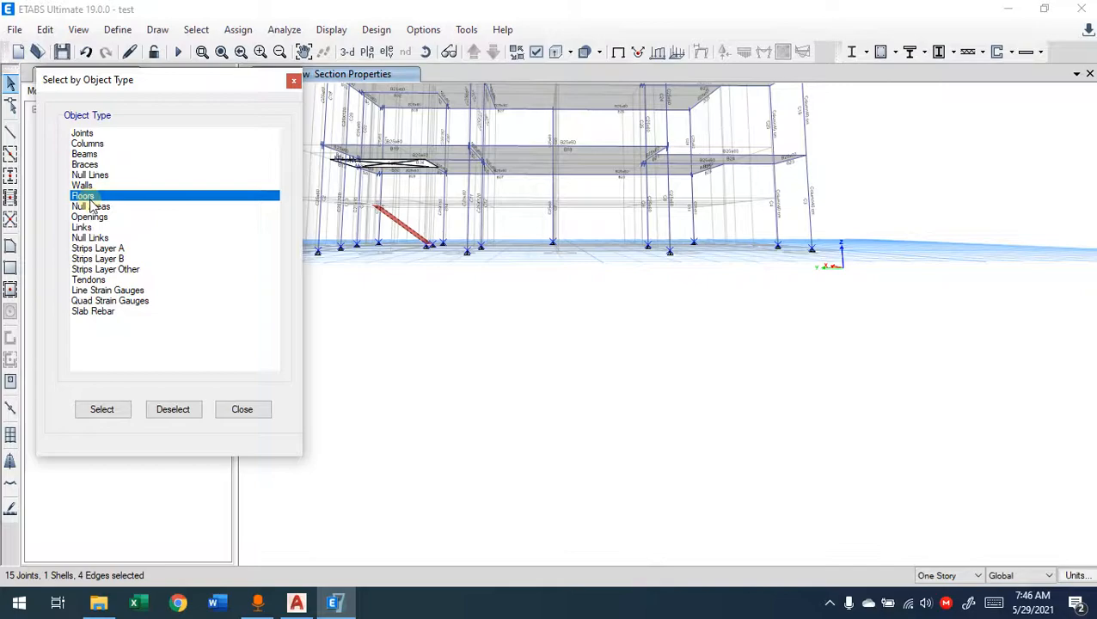
left_click(179, 412)
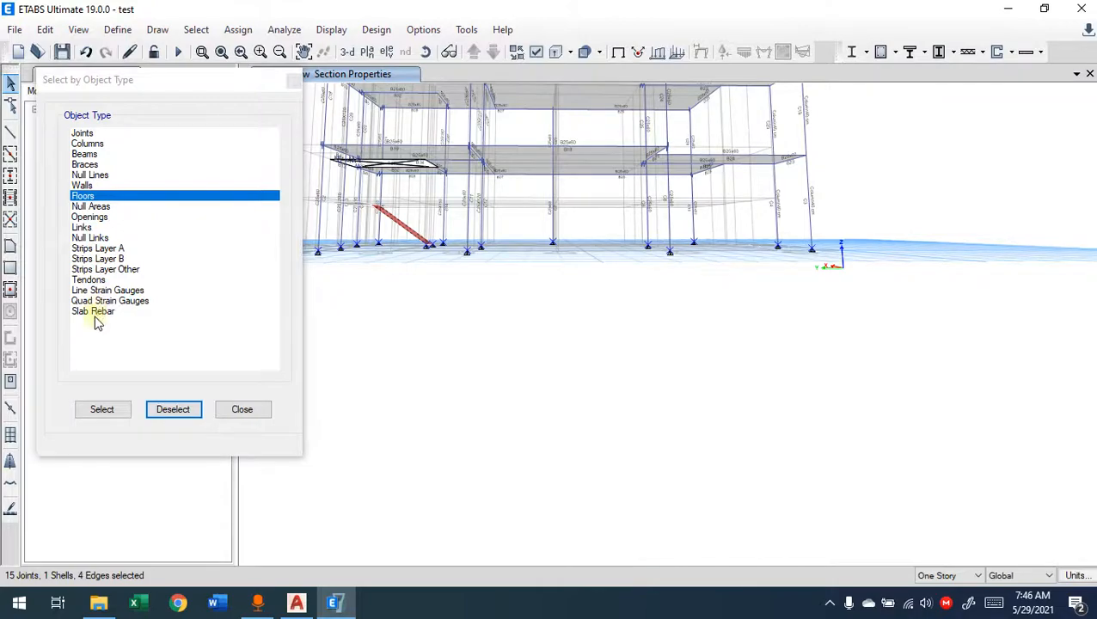
left_click(232, 413)
Step: Remove the inclined stair slab and its edges from the selection, keeping only the base joints selected
left_click(407, 227)
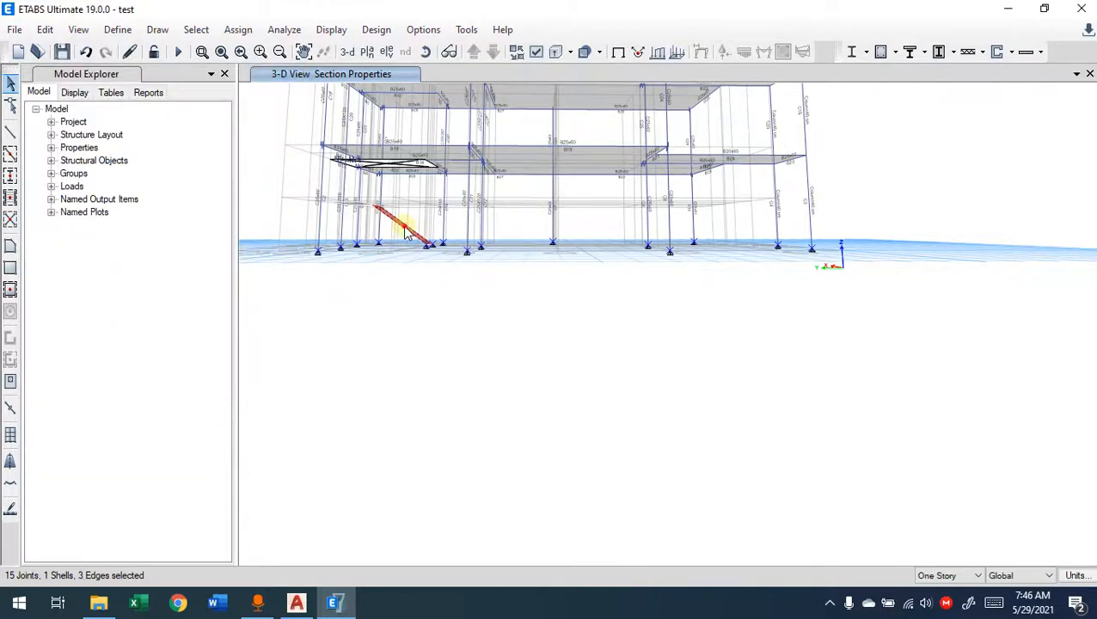
left_click(402, 226)
middle_click_drag(467, 279, 442, 296, "shift")
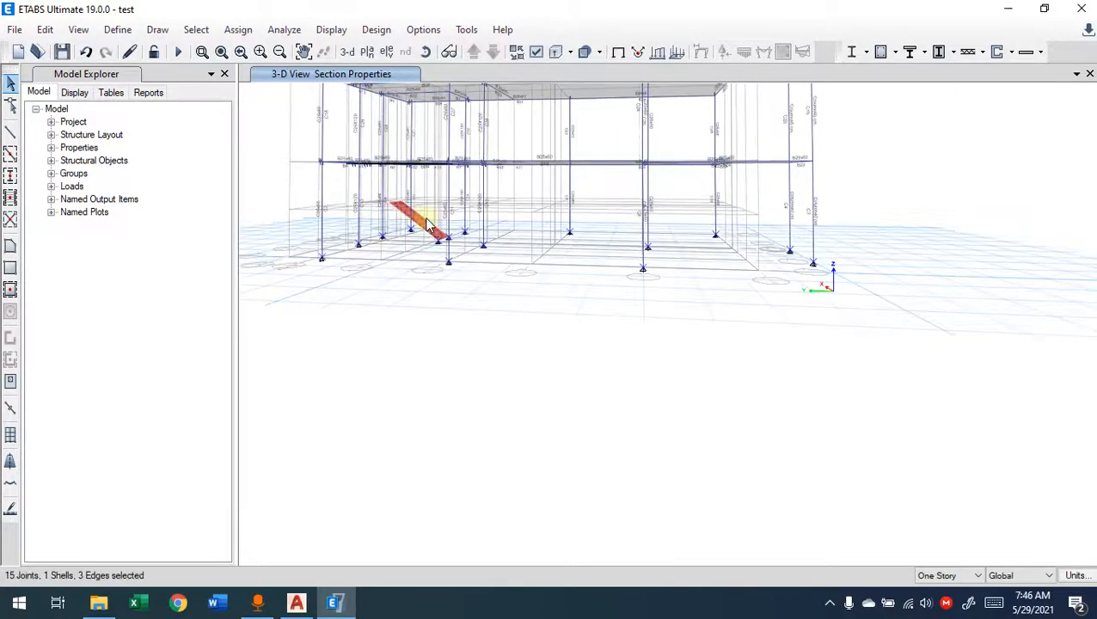
scroll(429, 225, "up", 5)
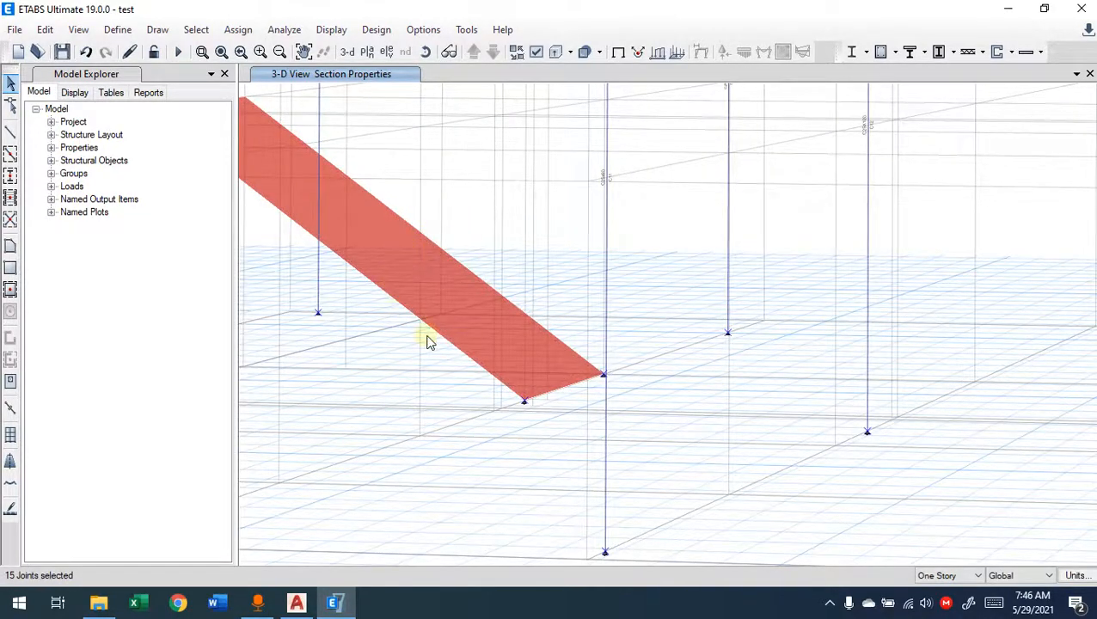
scroll(430, 341, "down", 5)
middle_click_drag(387, 410, 347, 330, "shift")
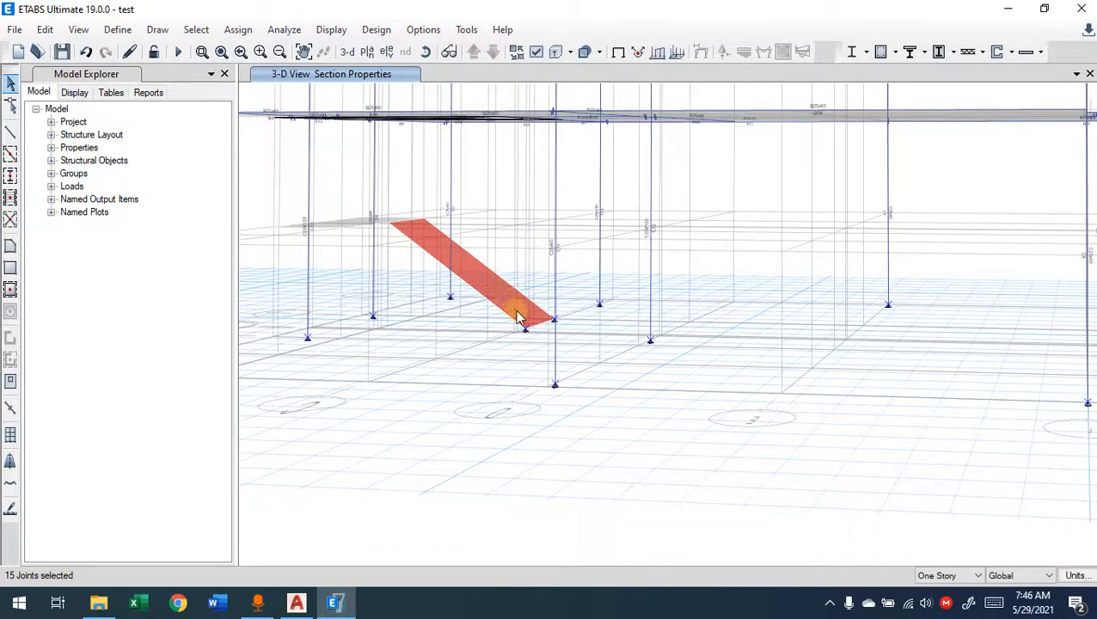
middle_click_drag(635, 397, 592, 379)
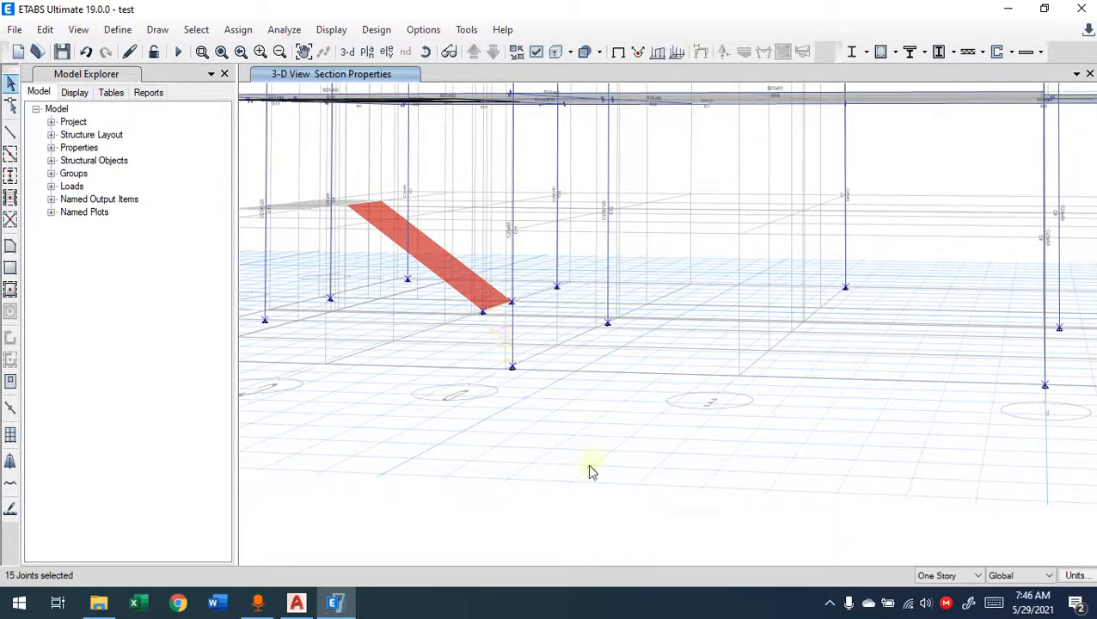
Step: Assign fixed restraints to the selected base joints, restraining translation and rotation in X, Y and Z
scroll(590, 471, "down", 2)
scroll(871, 350, "down", 3)
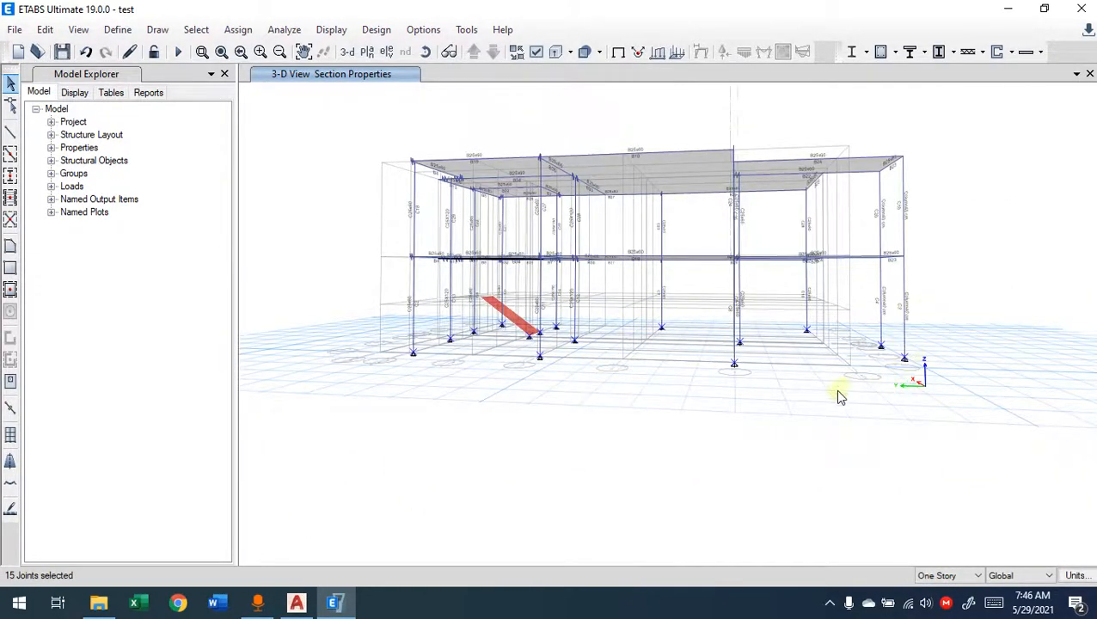
left_click(239, 31)
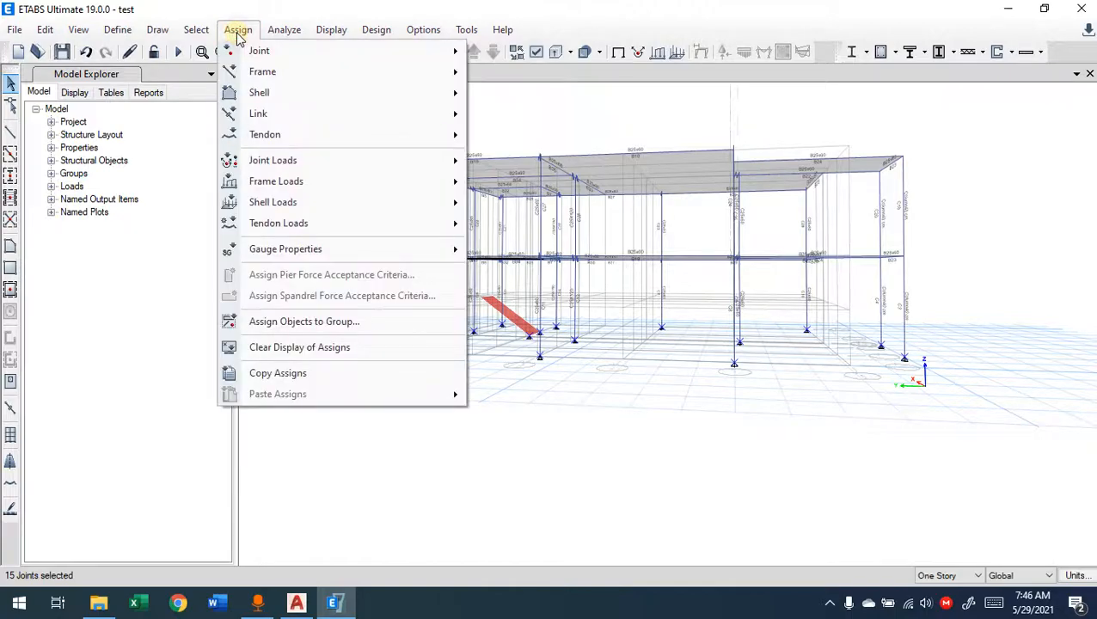
mouse_move(263, 61)
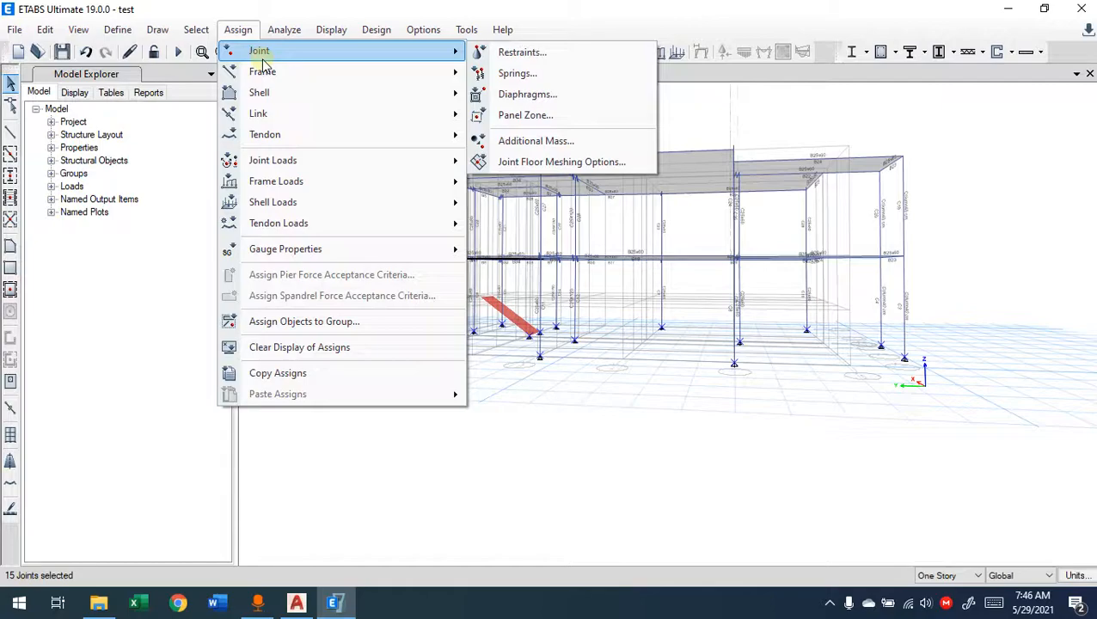
left_click(585, 54)
left_click_drag(567, 206, 271, 117)
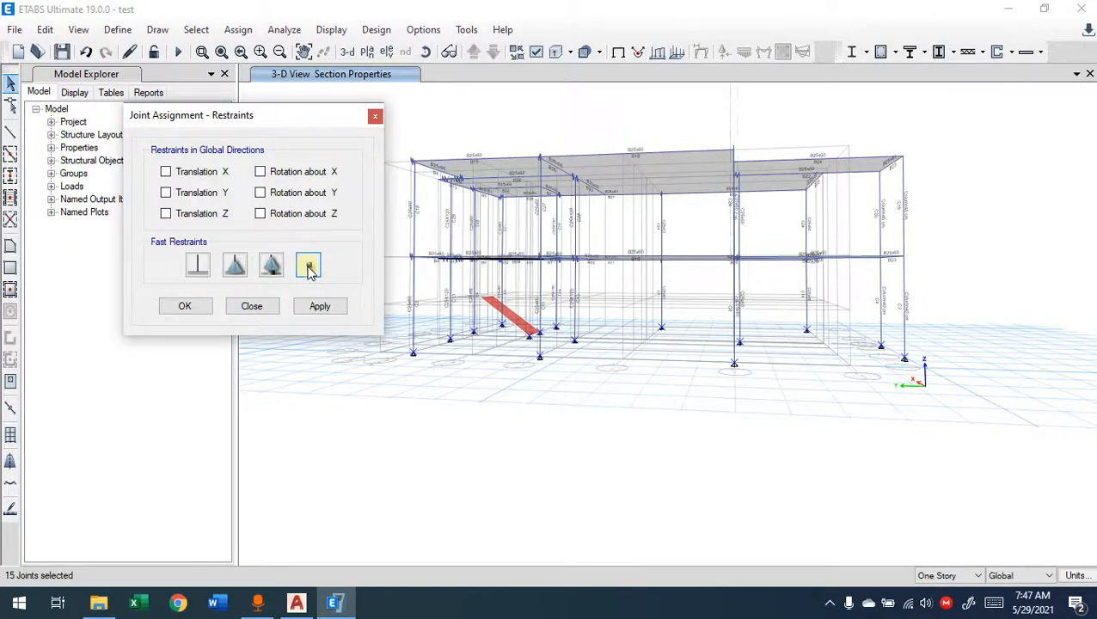
left_click(272, 267)
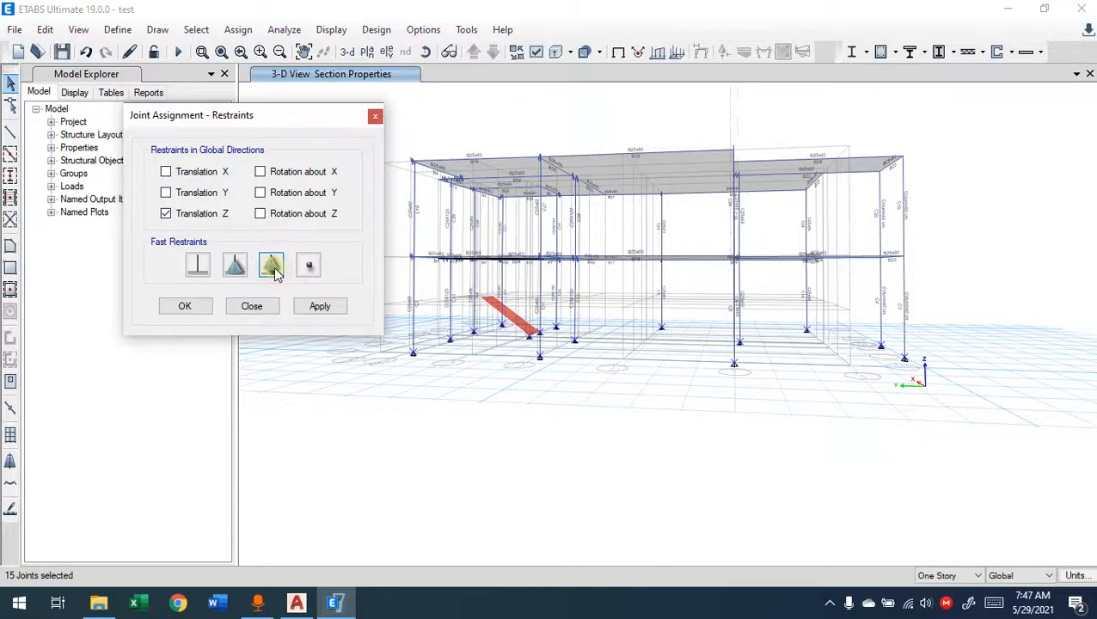
left_click(235, 267)
left_click(196, 270)
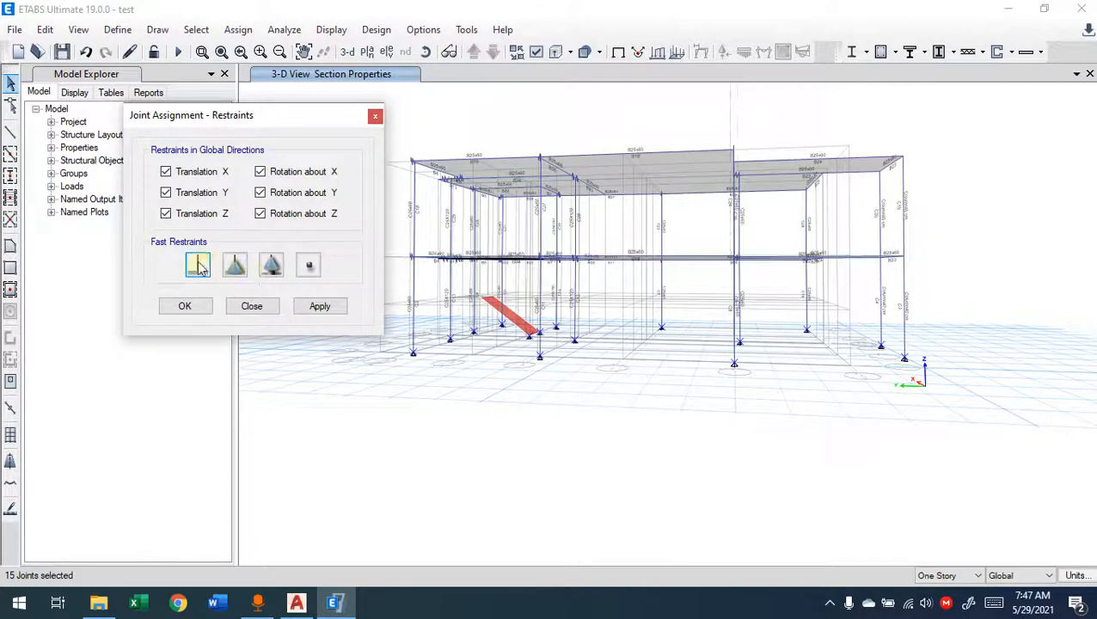
left_click(196, 271)
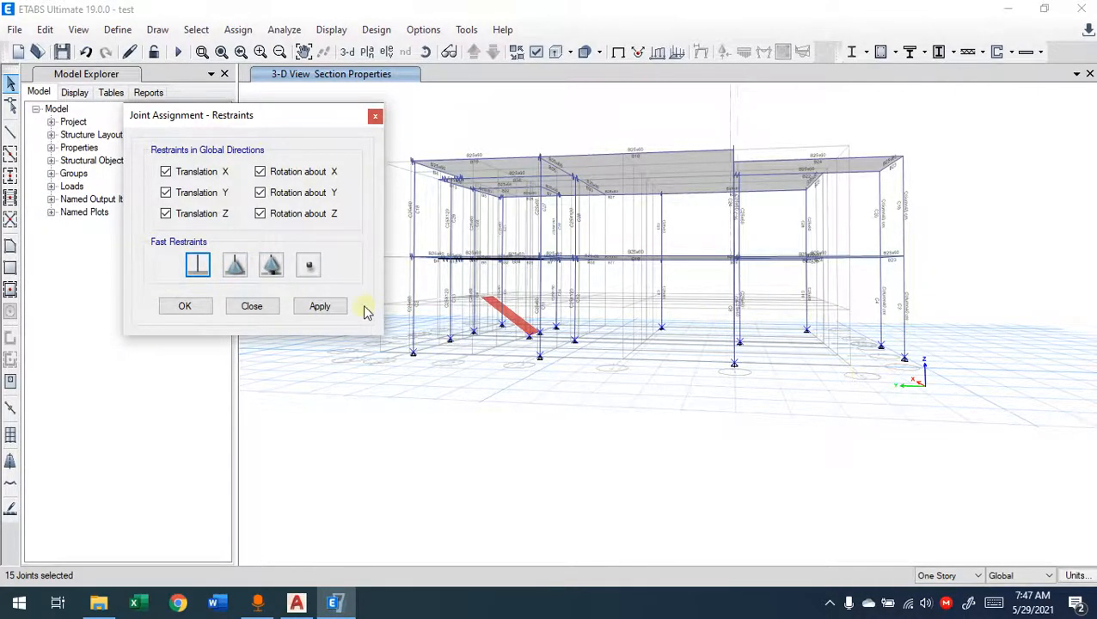
left_click(320, 306)
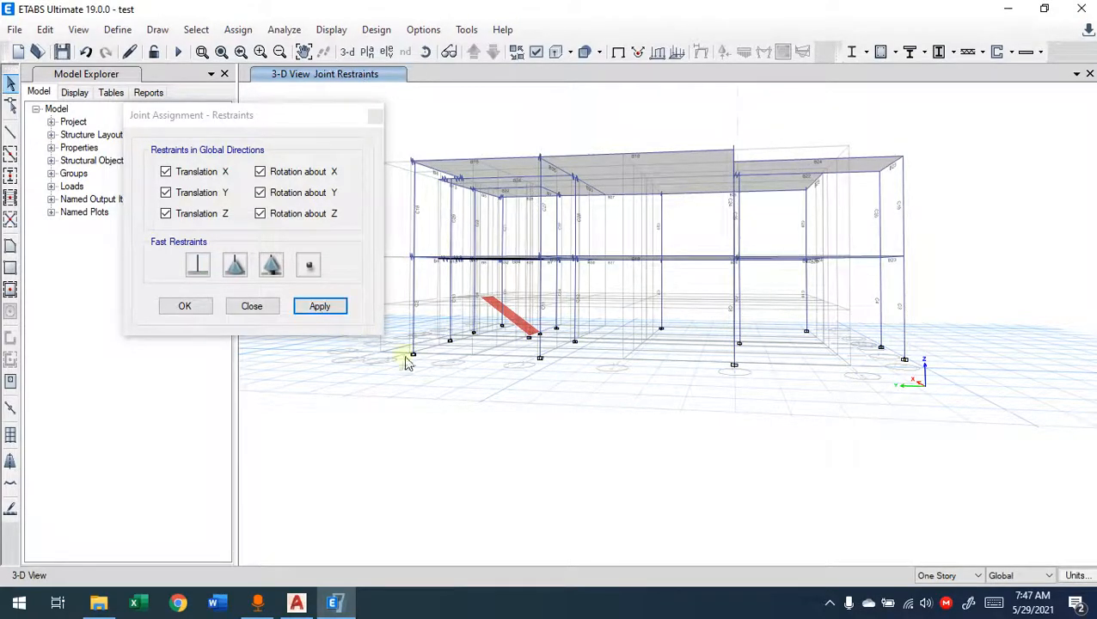
Step: Examine the fixed support symbols at the column bases up close, sketch their shape on screen, and close the restraint assignment
scroll(536, 367, "up", 3)
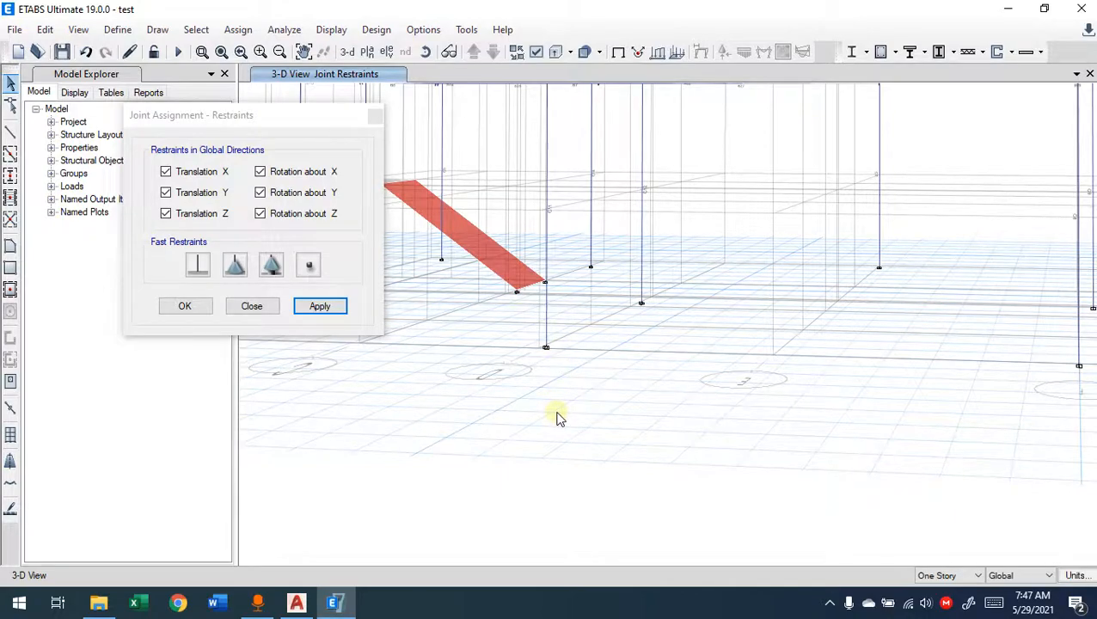
mouse_move(638, 398)
left_mouse_down()
mouse_move(559, 407)
mouse_move(594, 439)
mouse_move(645, 417)
mouse_move(620, 384)
mouse_move(588, 421)
mouse_move(586, 465)
mouse_move(630, 441)
mouse_move(624, 385)
mouse_move(616, 411)
left_mouse_up()
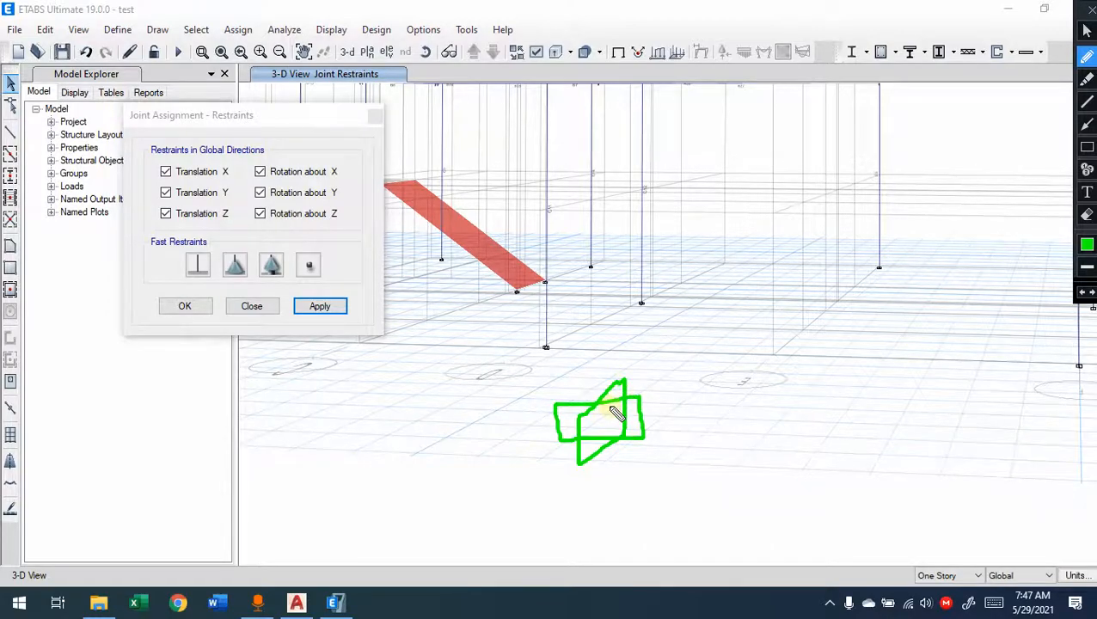
left_click_drag(529, 343, 550, 345)
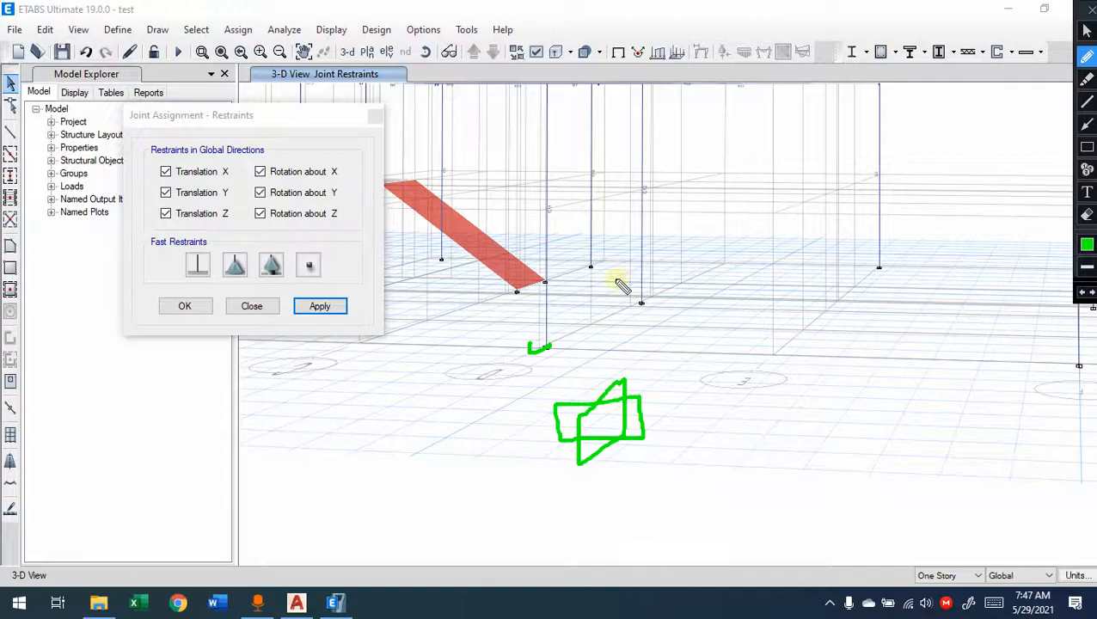
key("Escape")
left_click(198, 304)
Step: Select the two outer corner joints of the lower slab's projecting end above the column bases, and clear the selection
scroll(463, 351, "down", 6)
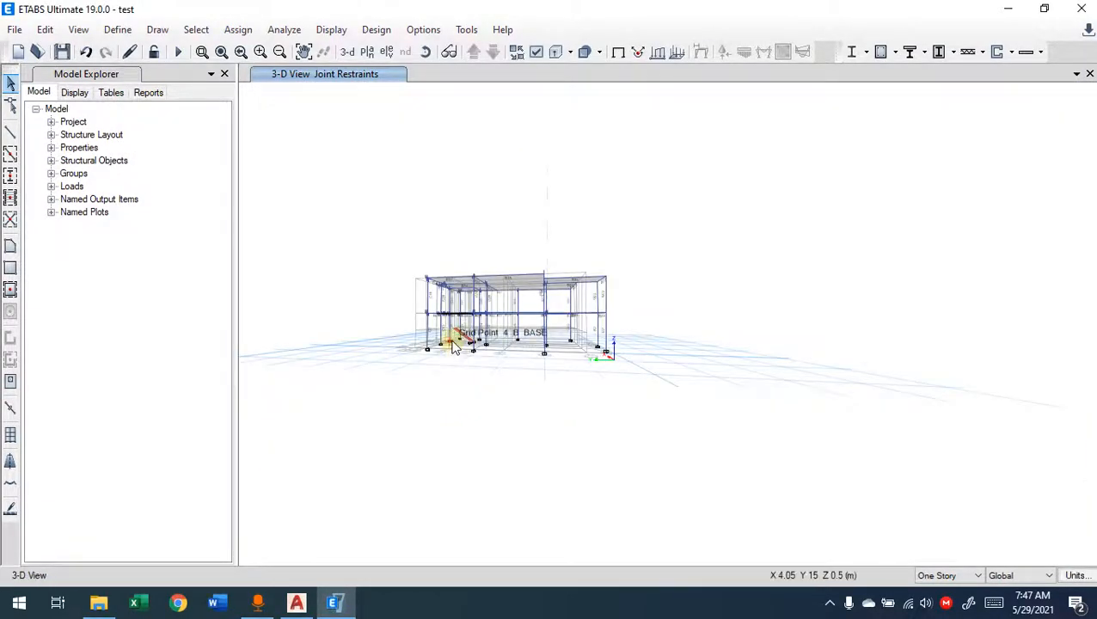
middle_click_drag(563, 377, 531, 394, "shift")
scroll(543, 365, "up", 5)
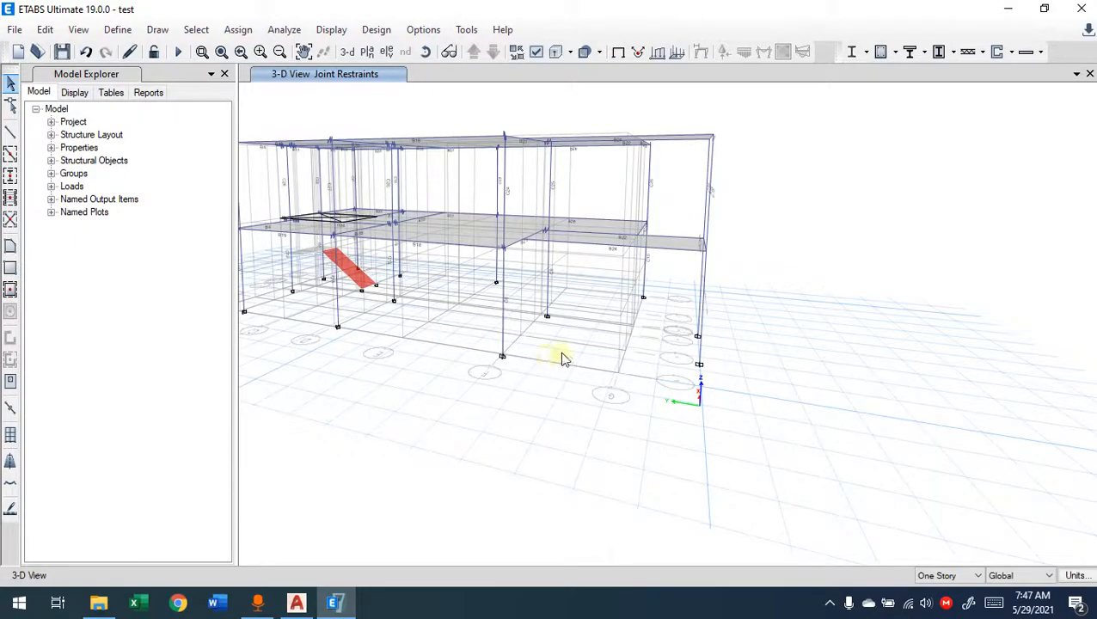
middle_click_drag(593, 342, 494, 406, "shift")
left_click(504, 371)
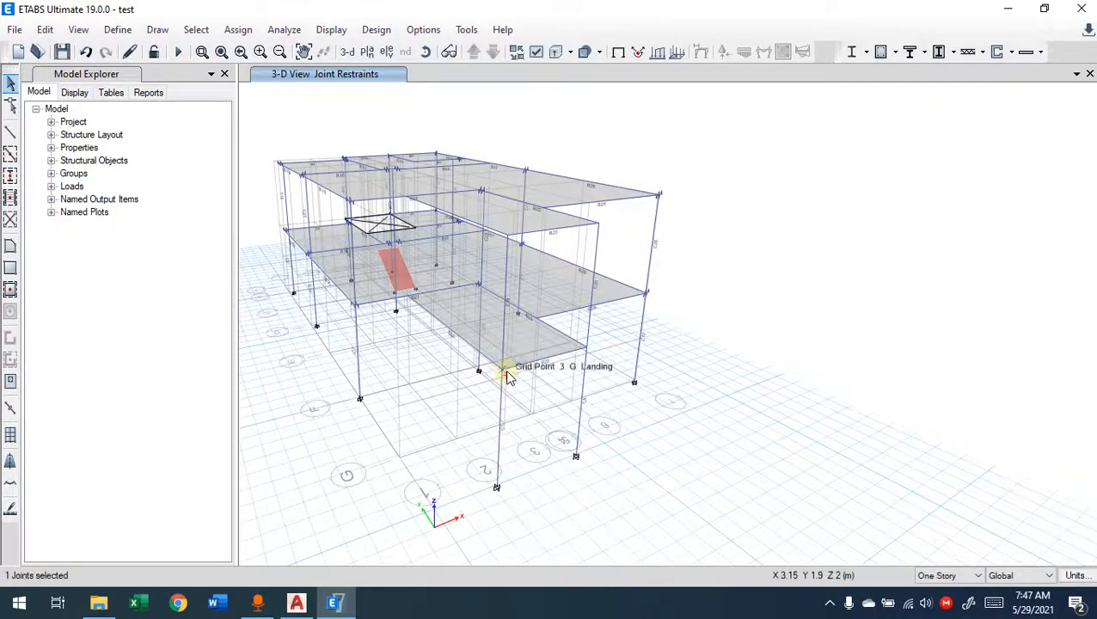
scroll(507, 373, "up", 5)
middle_click_drag(518, 402, 468, 369, "shift")
middle_click_drag(700, 217, 636, 229)
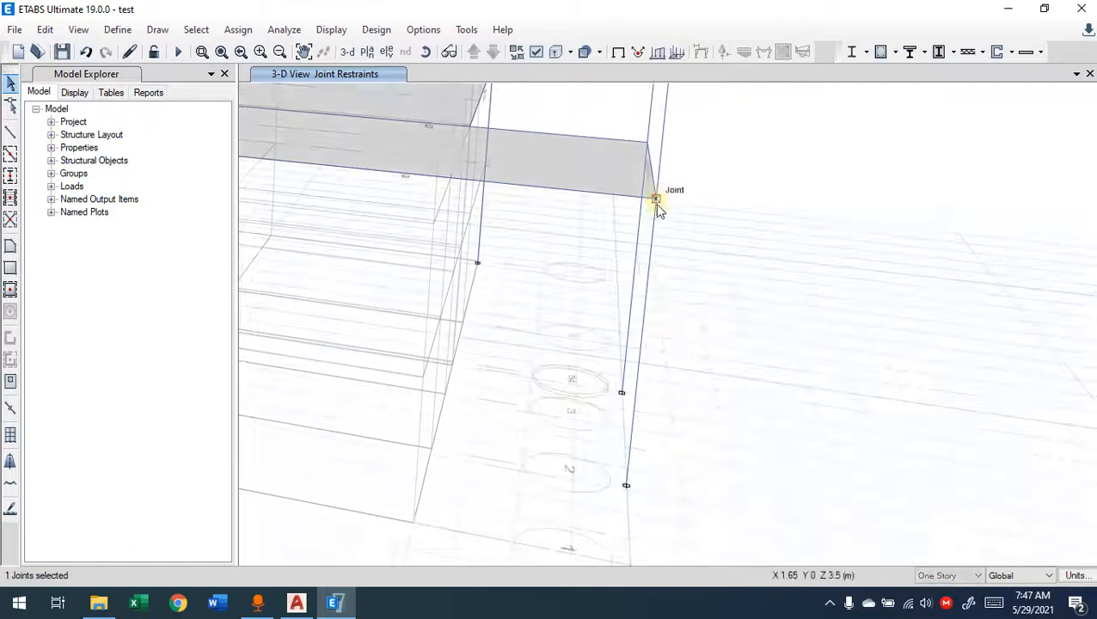
left_click(648, 141)
middle_click_drag(654, 251, 522, 254)
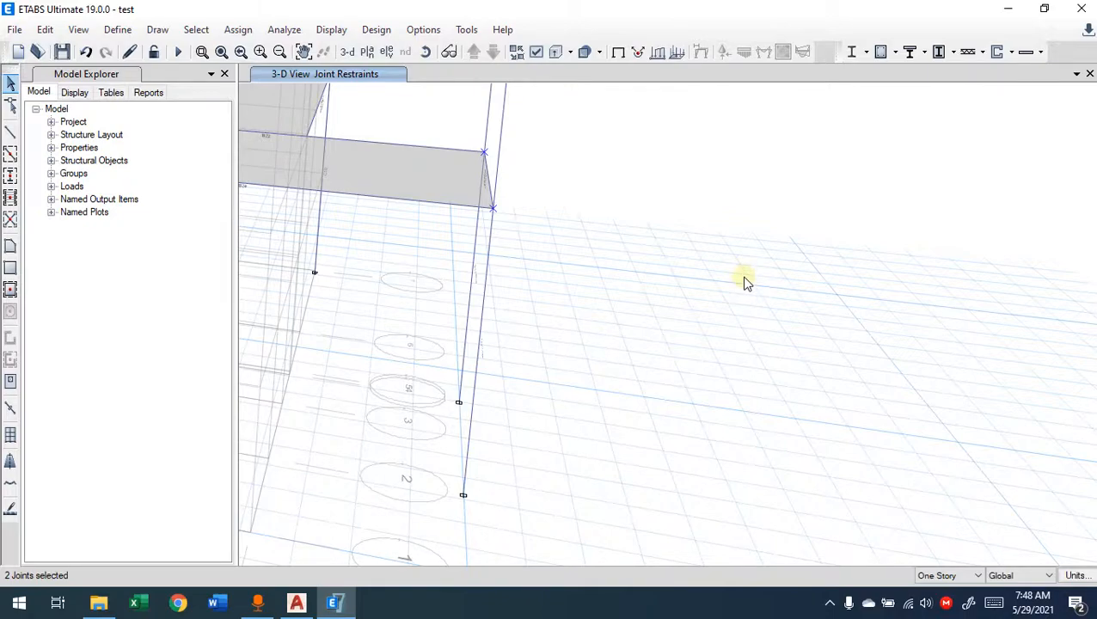
key("Escape")
Step: View the building obliquely from above and select the Ground Floor joint at grid point 1-F
scroll(514, 343, "down", 5)
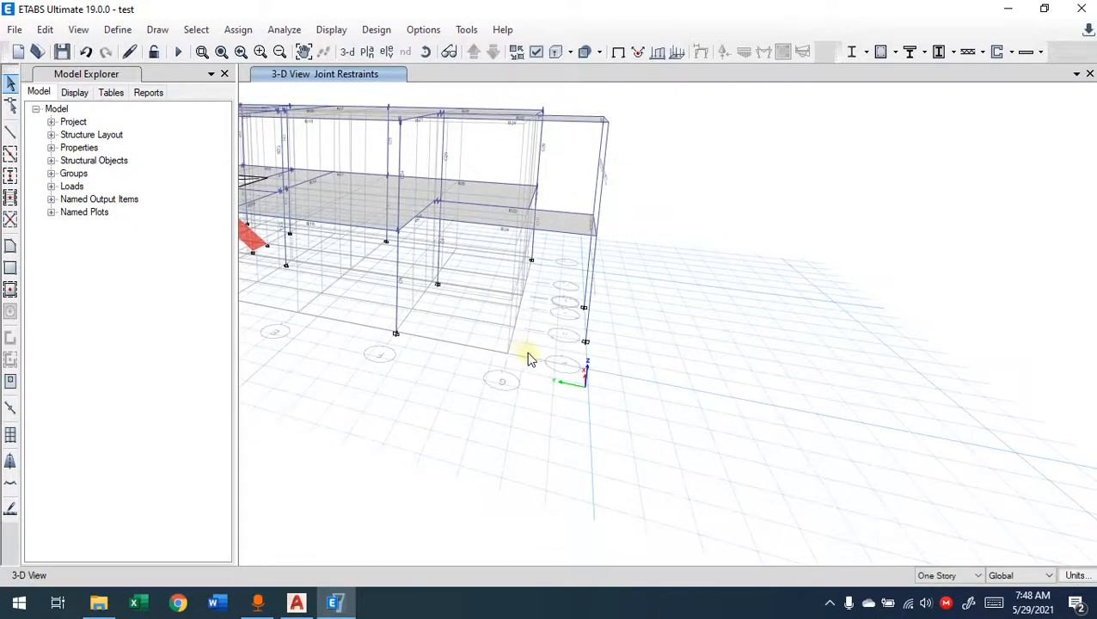
middle_click_drag(560, 350, 448, 247, "shift")
middle_click_drag(602, 321, 554, 362, "shift")
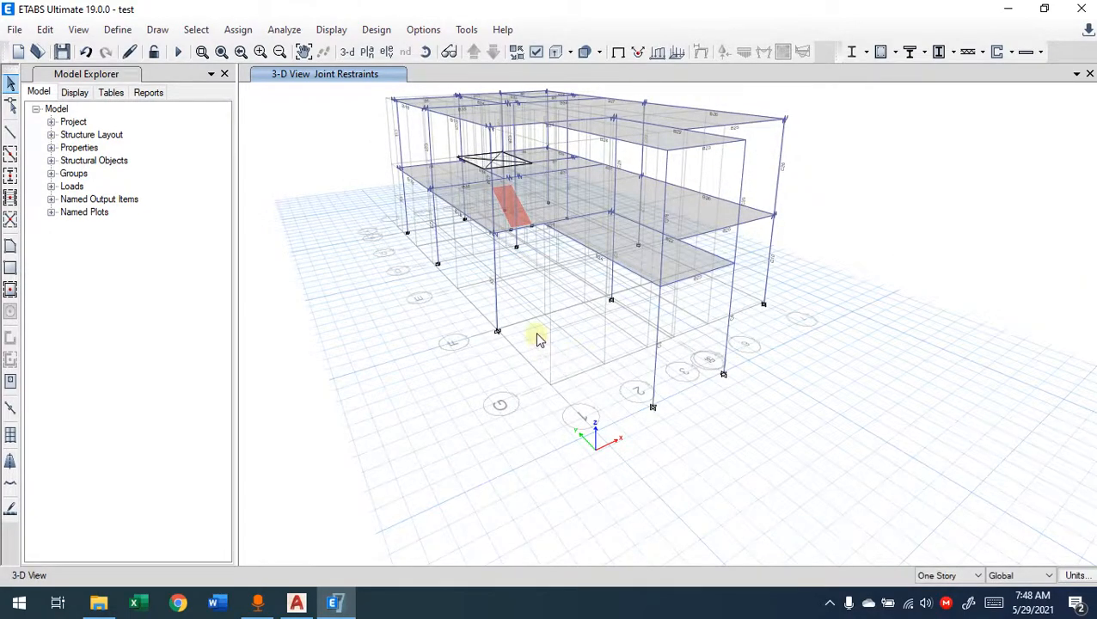
middle_click_drag(716, 311, 688, 304)
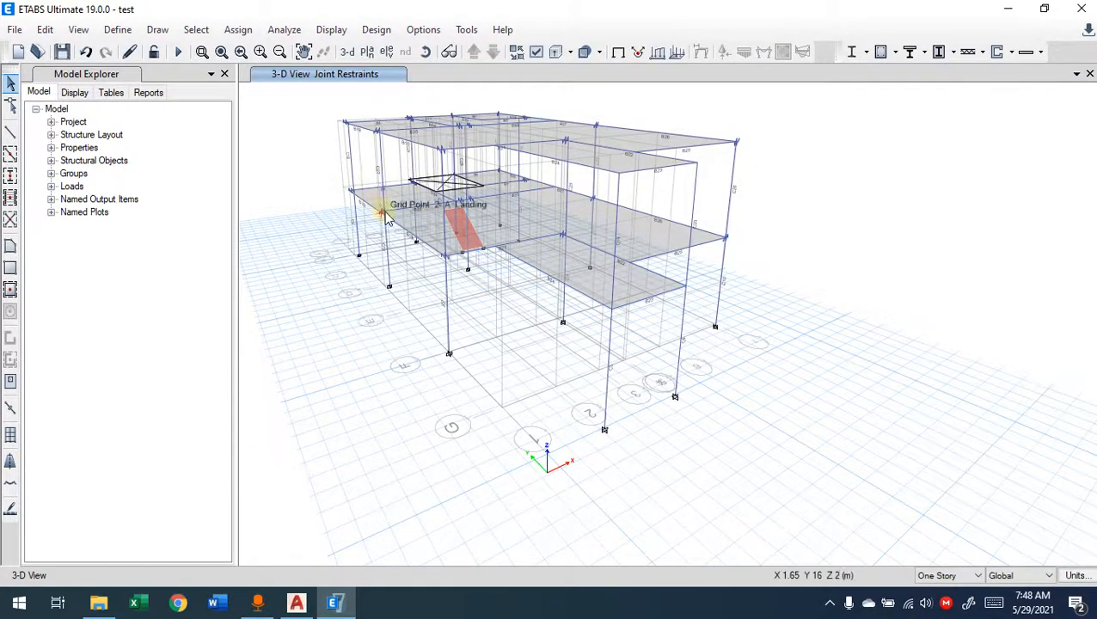
left_click(445, 262)
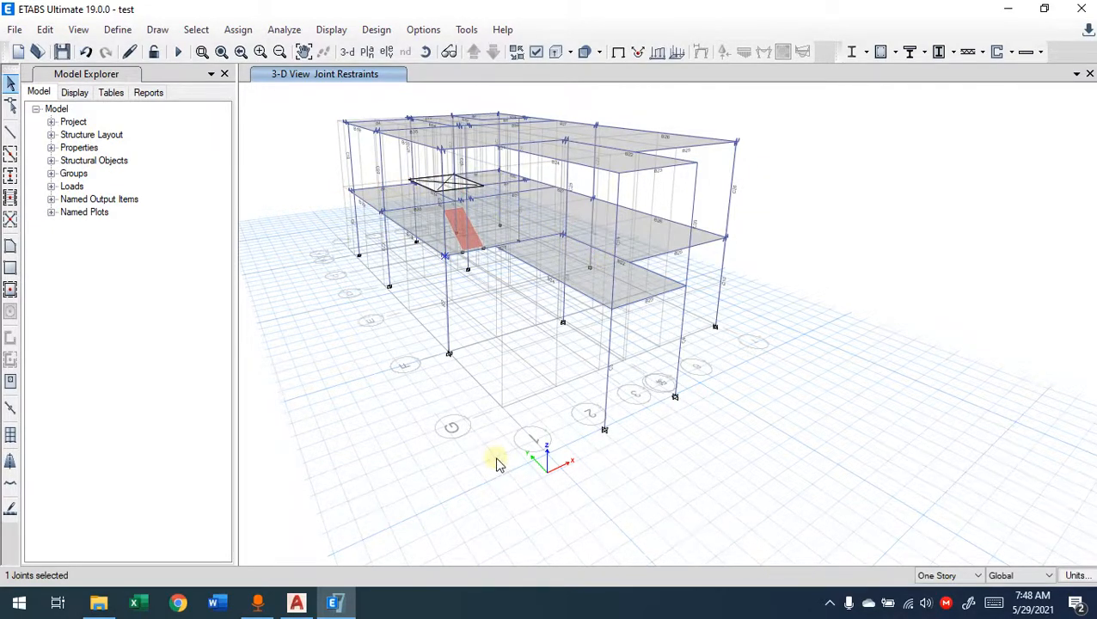
Step: Review the assignment options available for joints, frames, shells and tendon loads
left_click(239, 29)
left_click(240, 29)
left_click(240, 29)
mouse_move(249, 51)
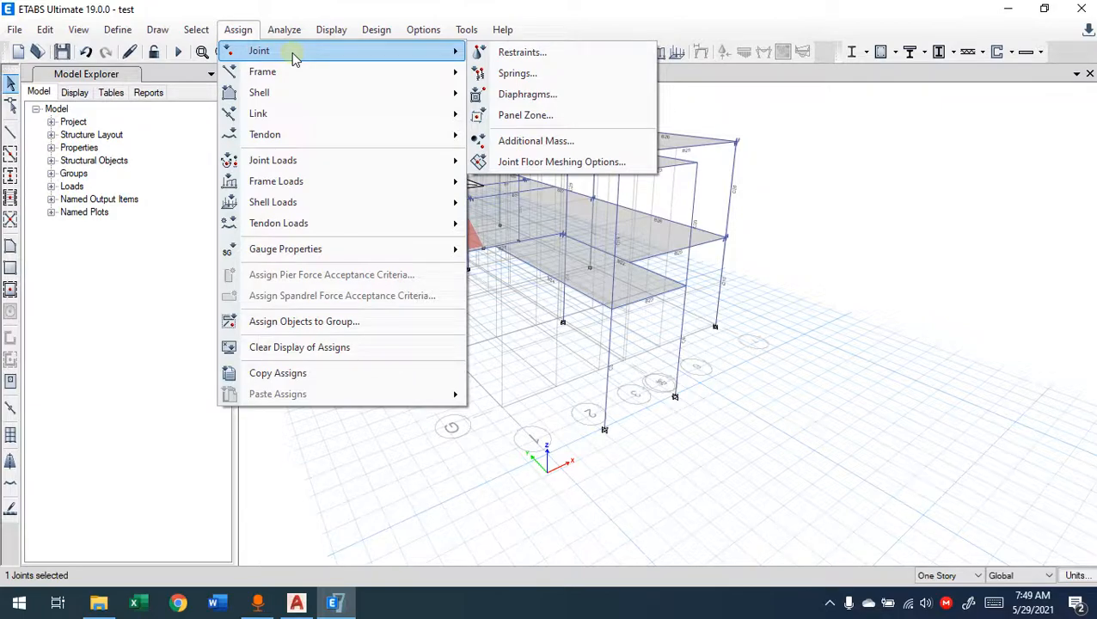
mouse_move(299, 73)
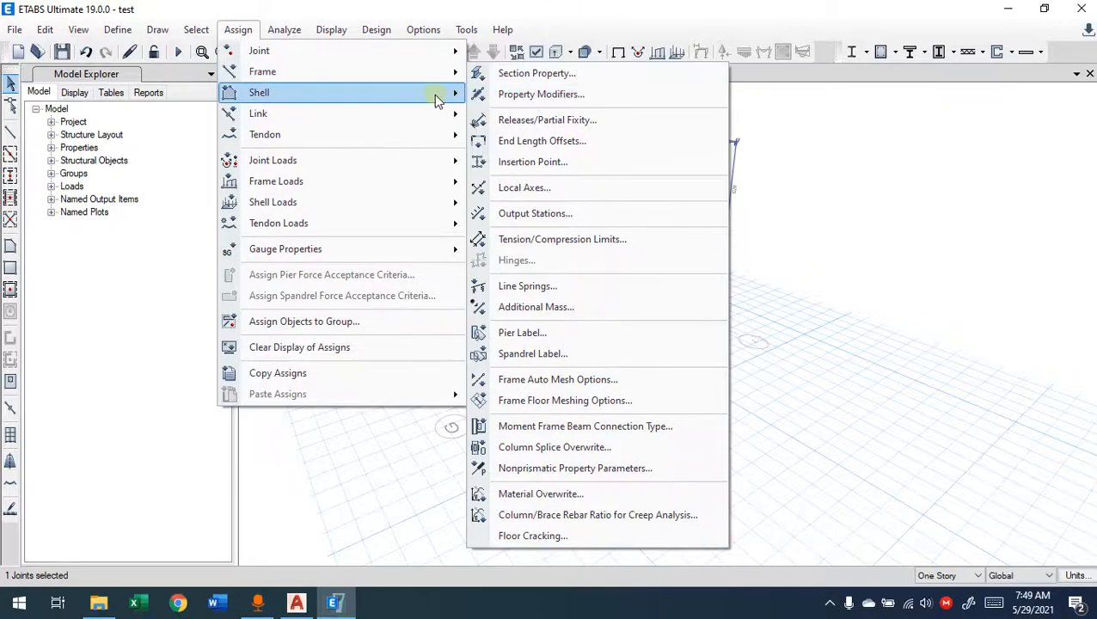
mouse_move(401, 98)
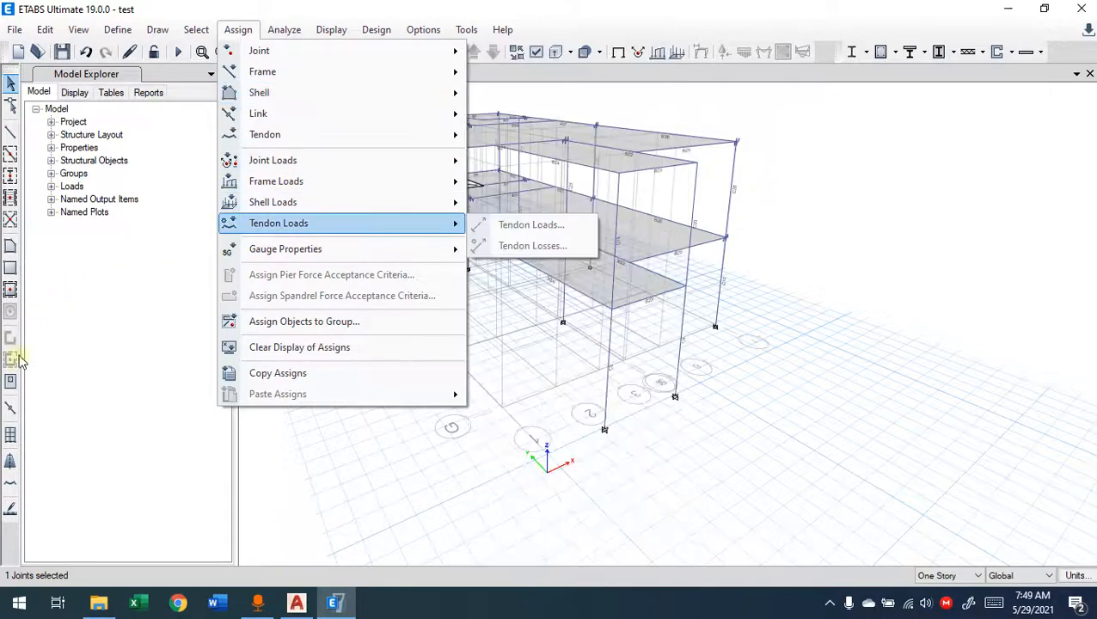
mouse_move(349, 96)
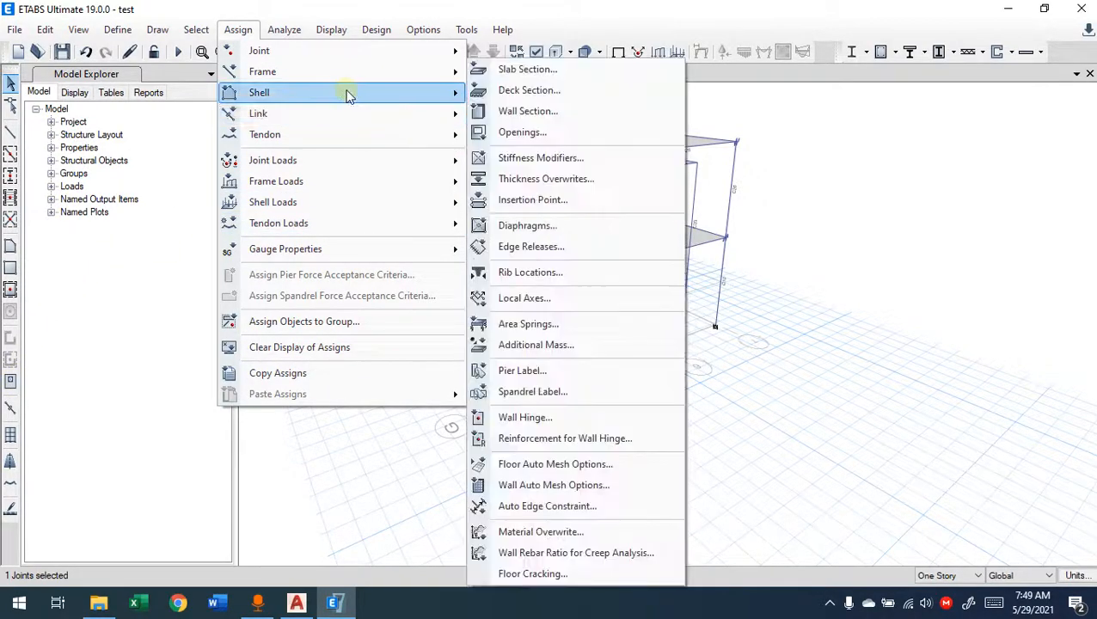